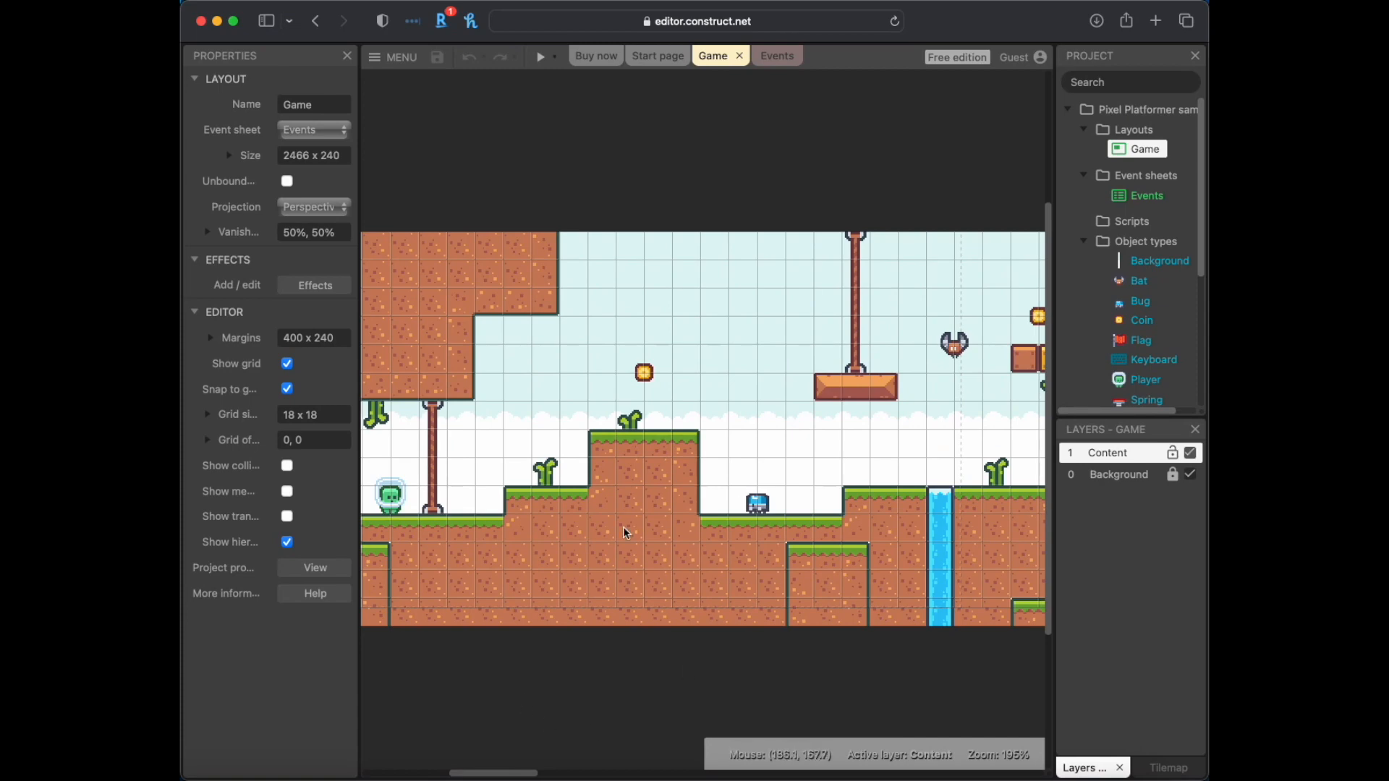
Step: Rename the Game layout to Level 1
drag(529, 774, 511, 737)
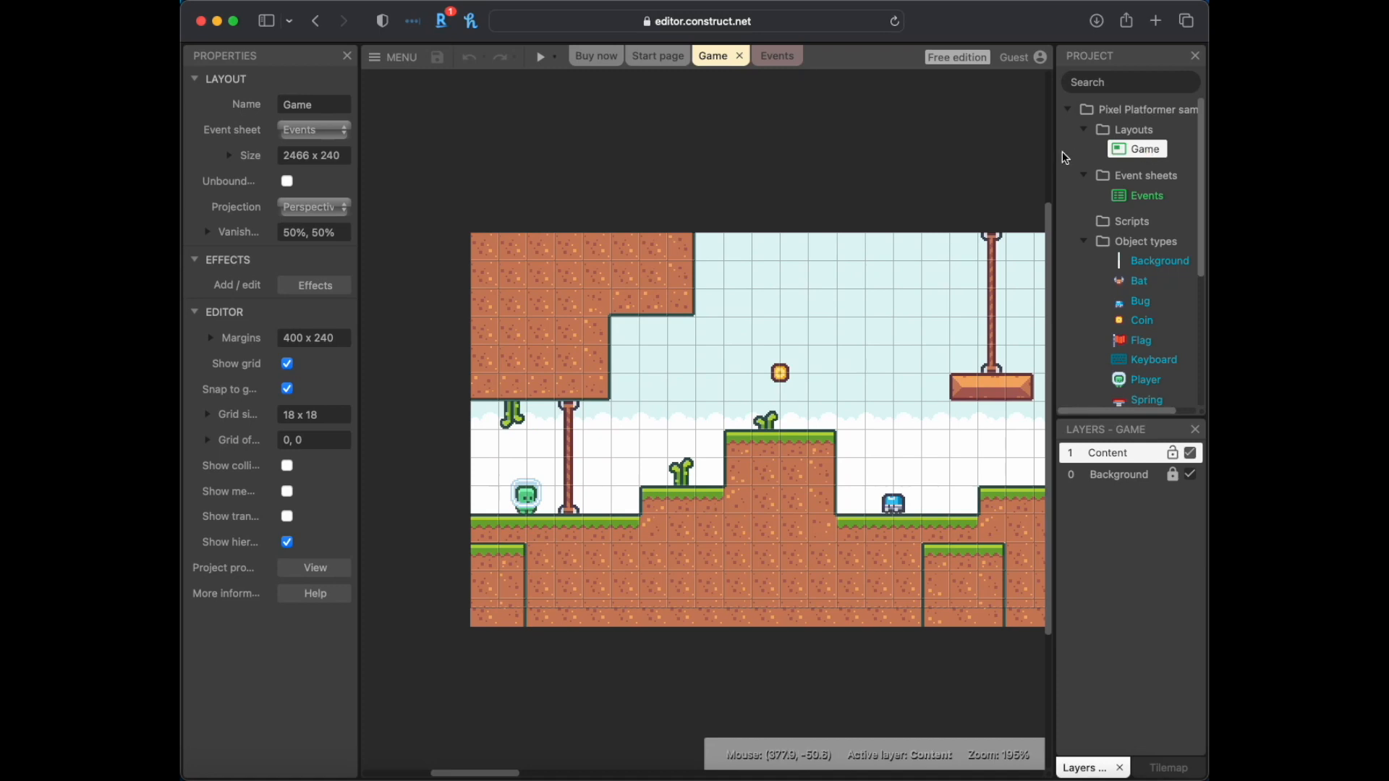
drag(1054, 155, 1018, 155)
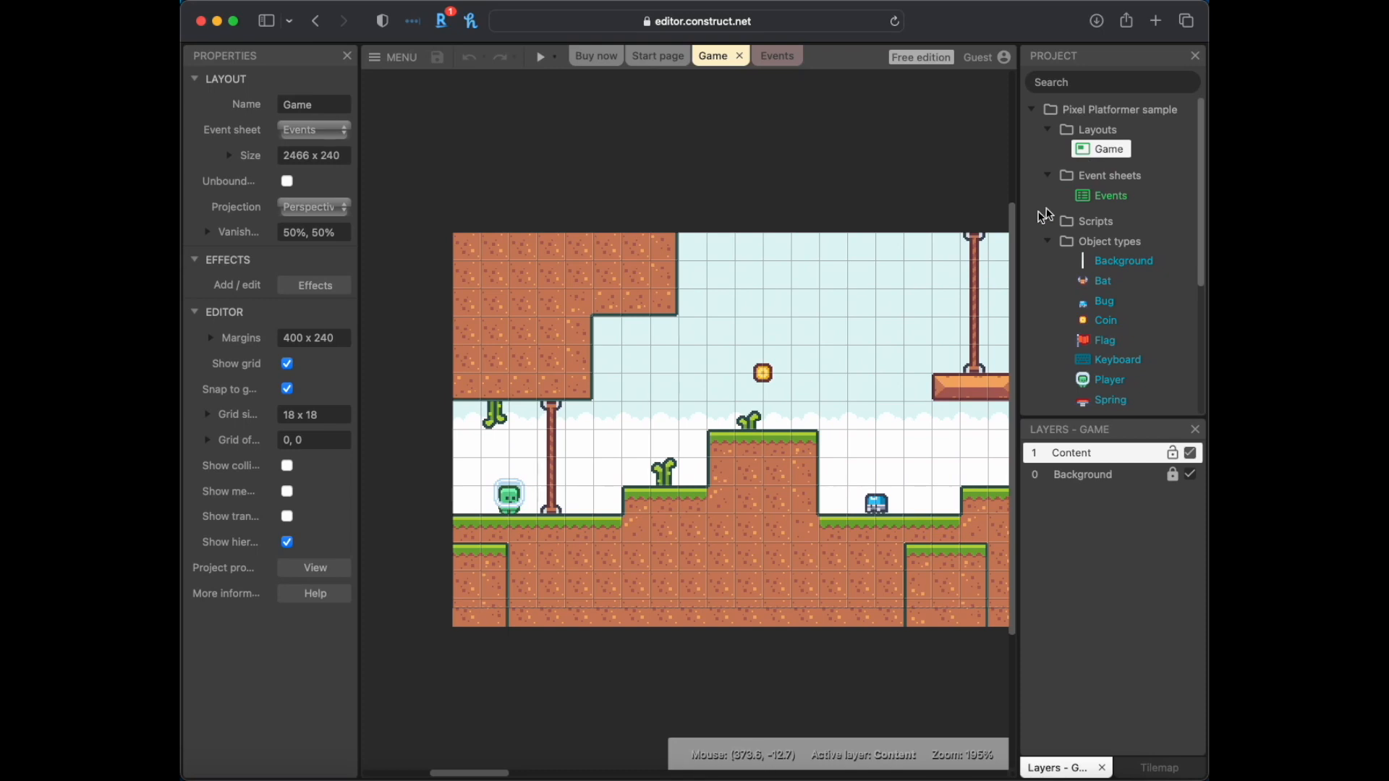
right_click(1109, 154)
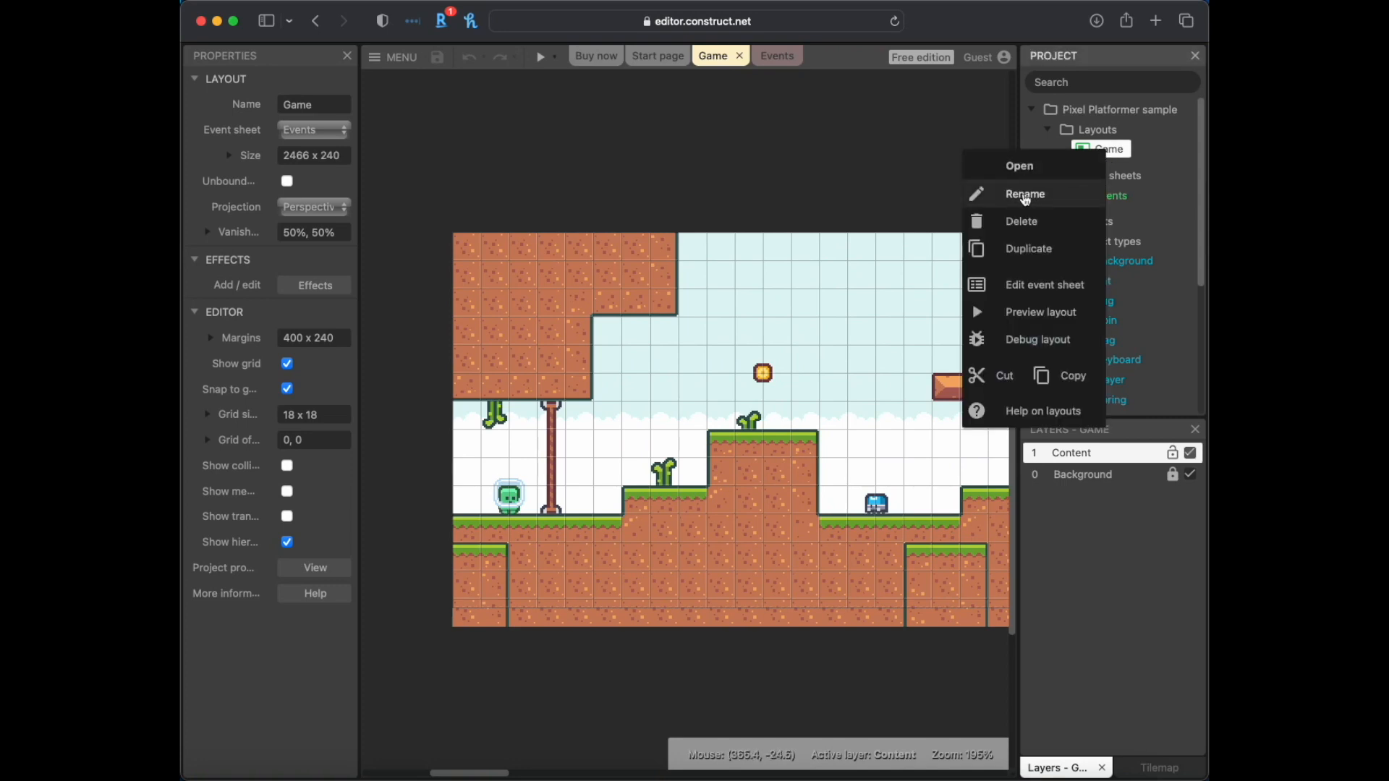
click(1022, 195)
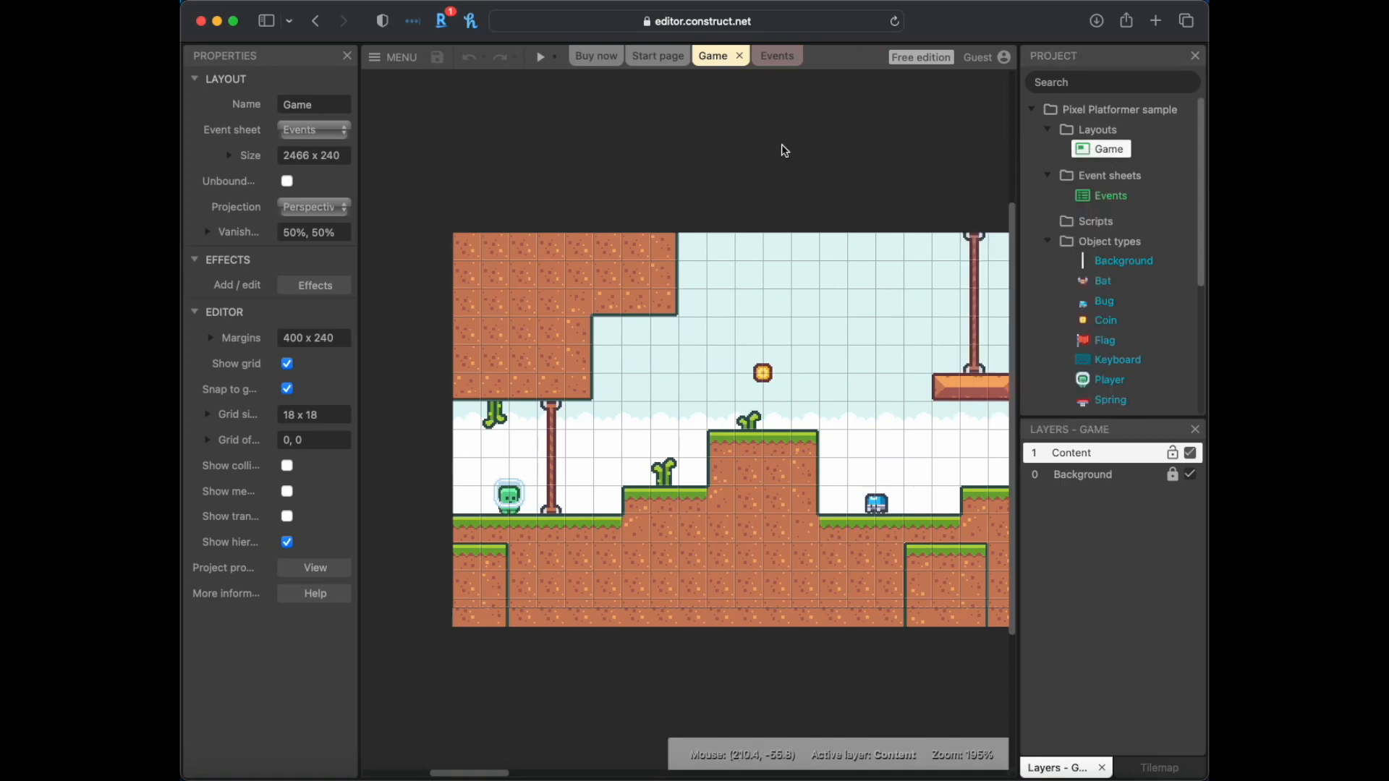
click(310, 105)
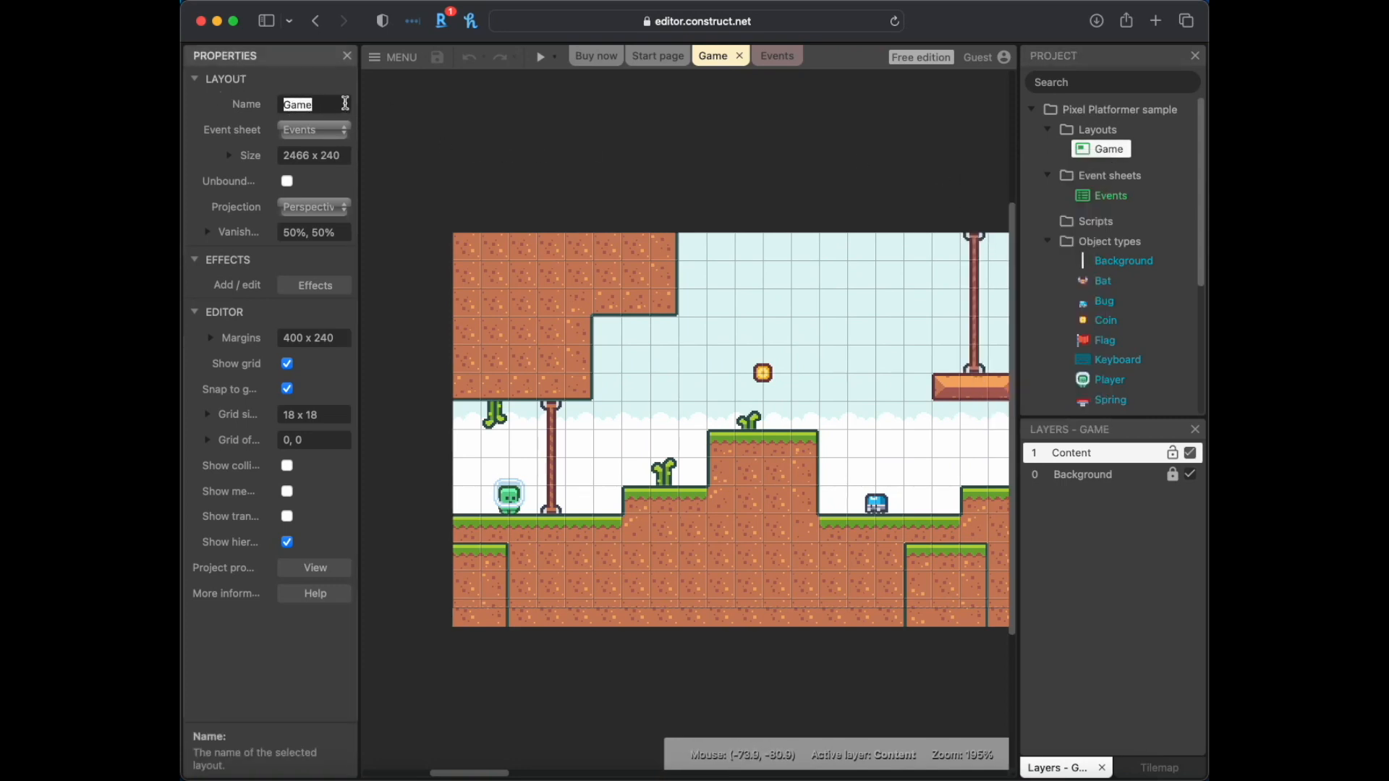
click(1095, 190)
click(1078, 152)
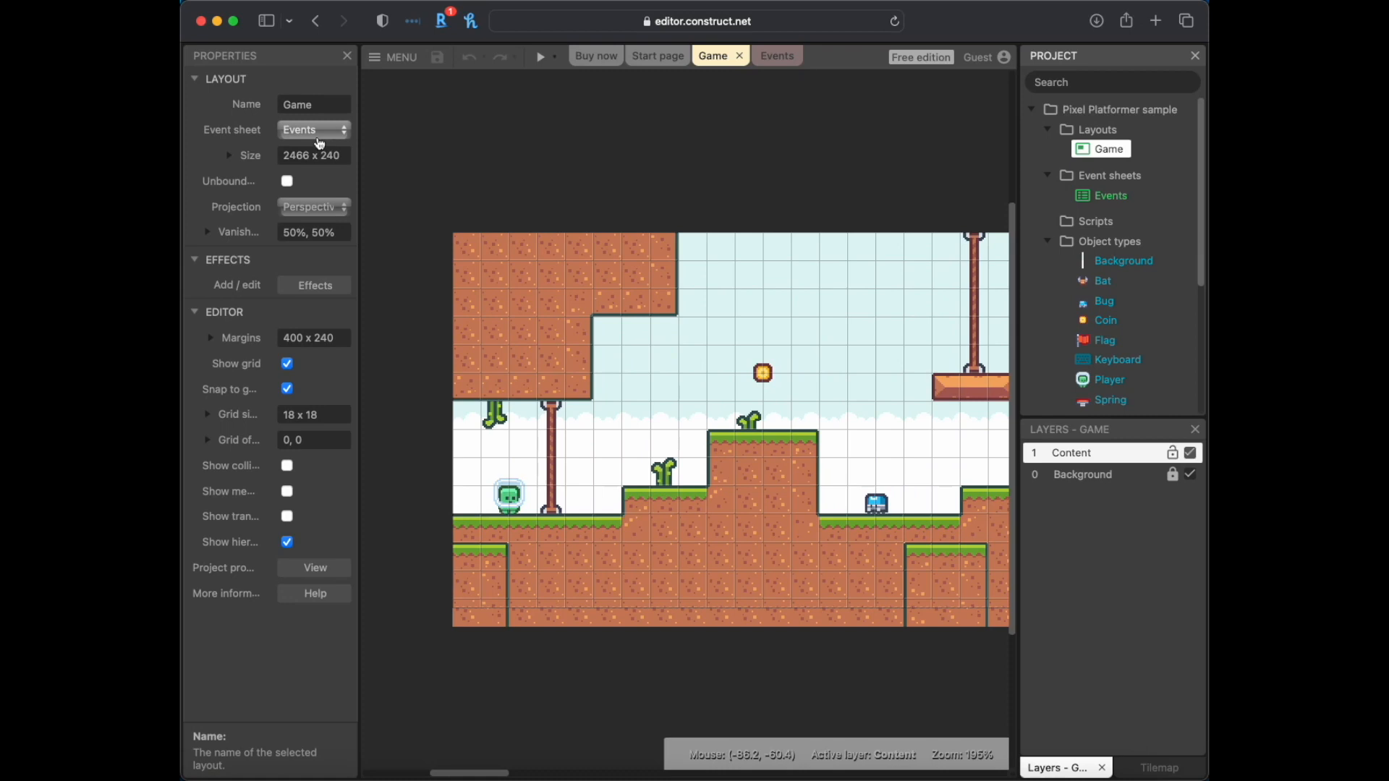
click(326, 105)
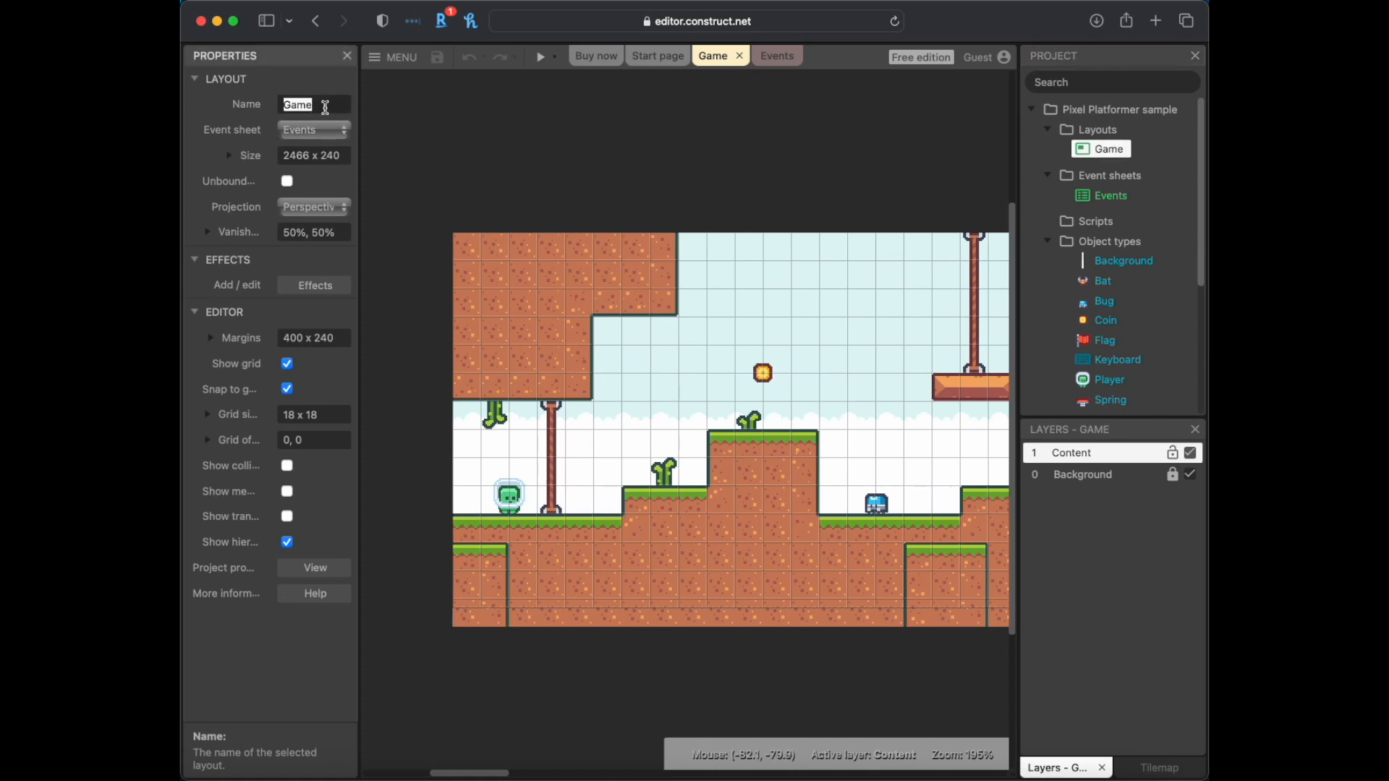
text(Level 1)
key(Return)
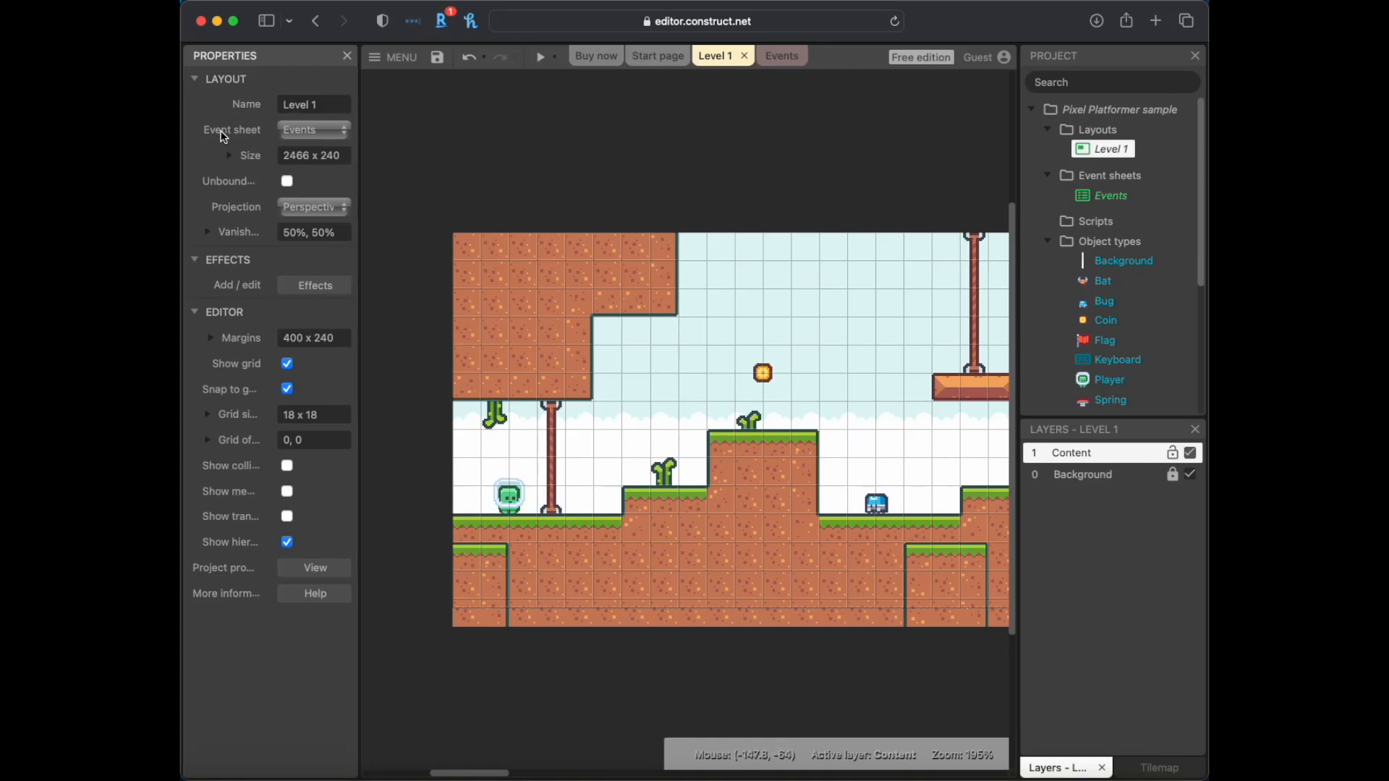
click(1105, 206)
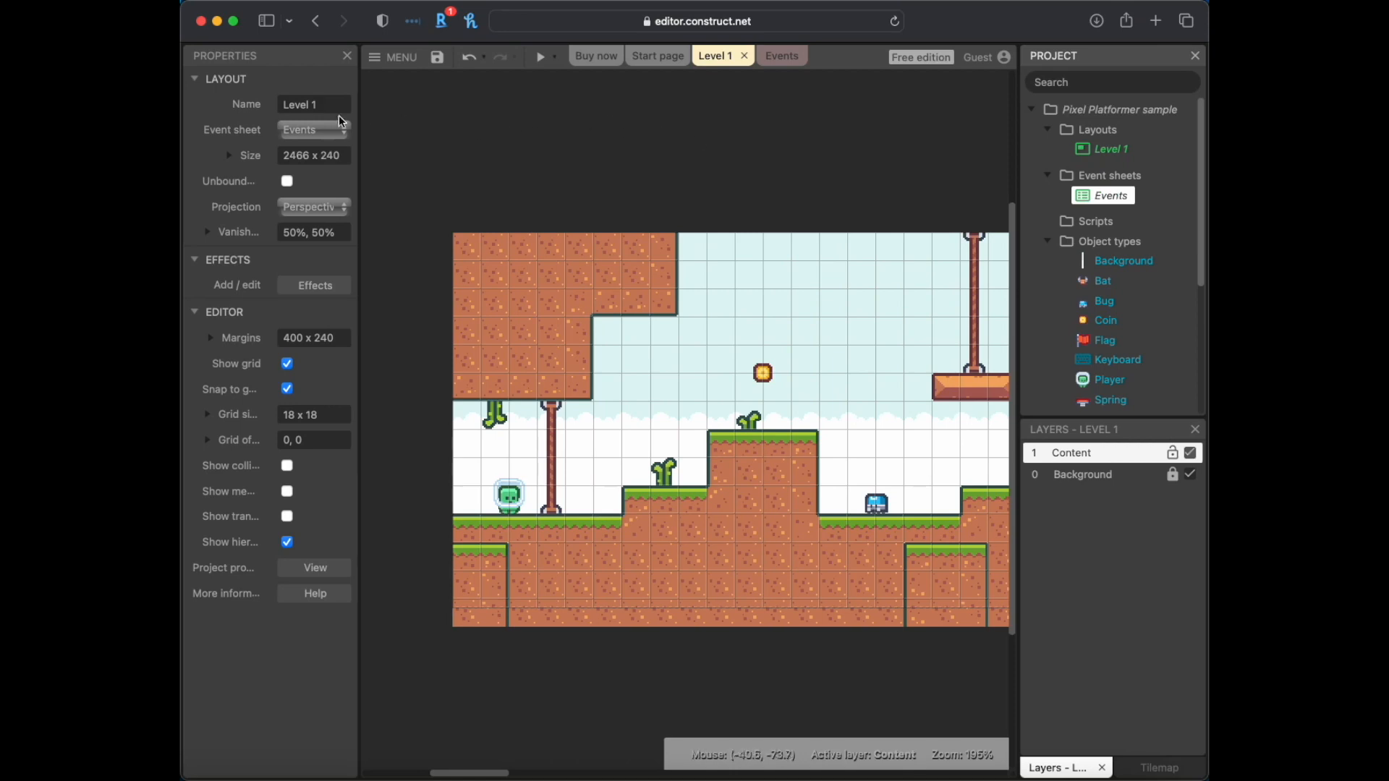
click(308, 135)
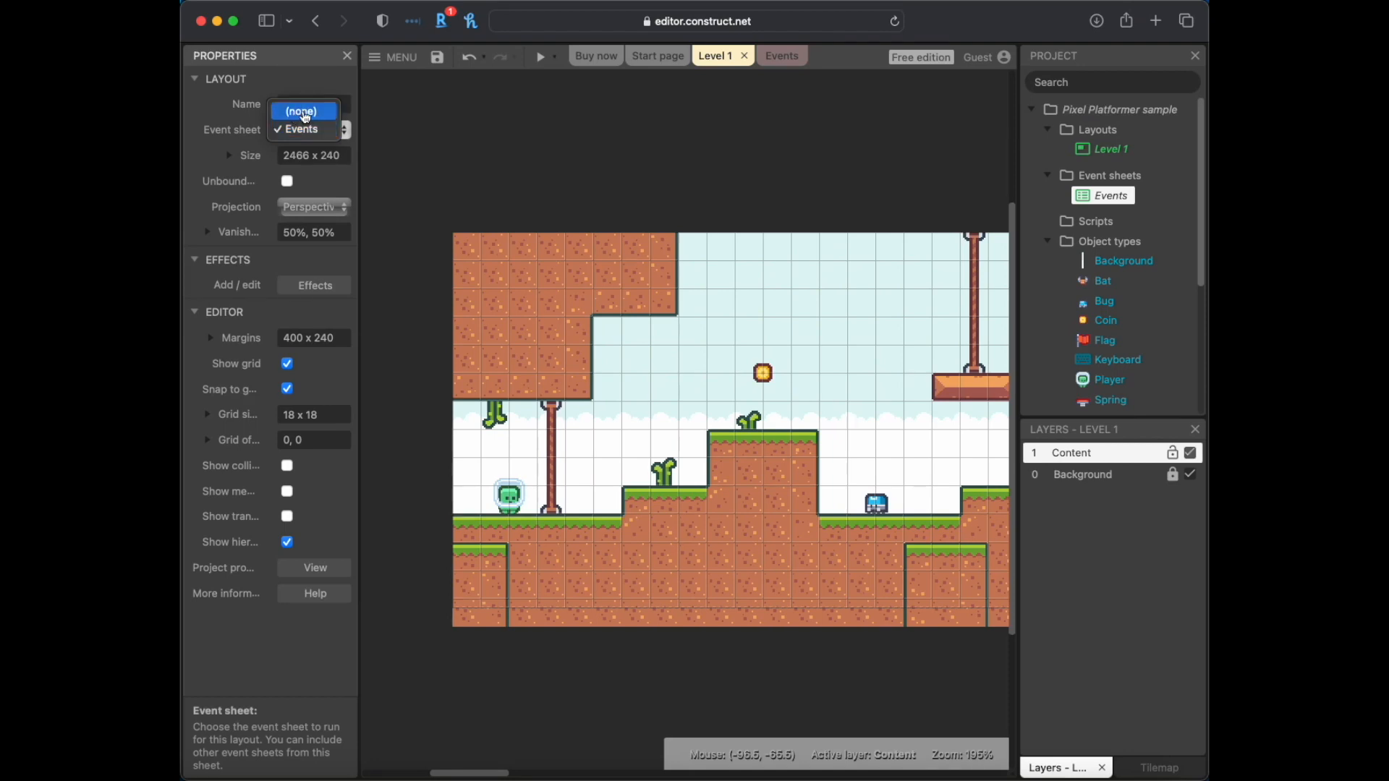
click(466, 132)
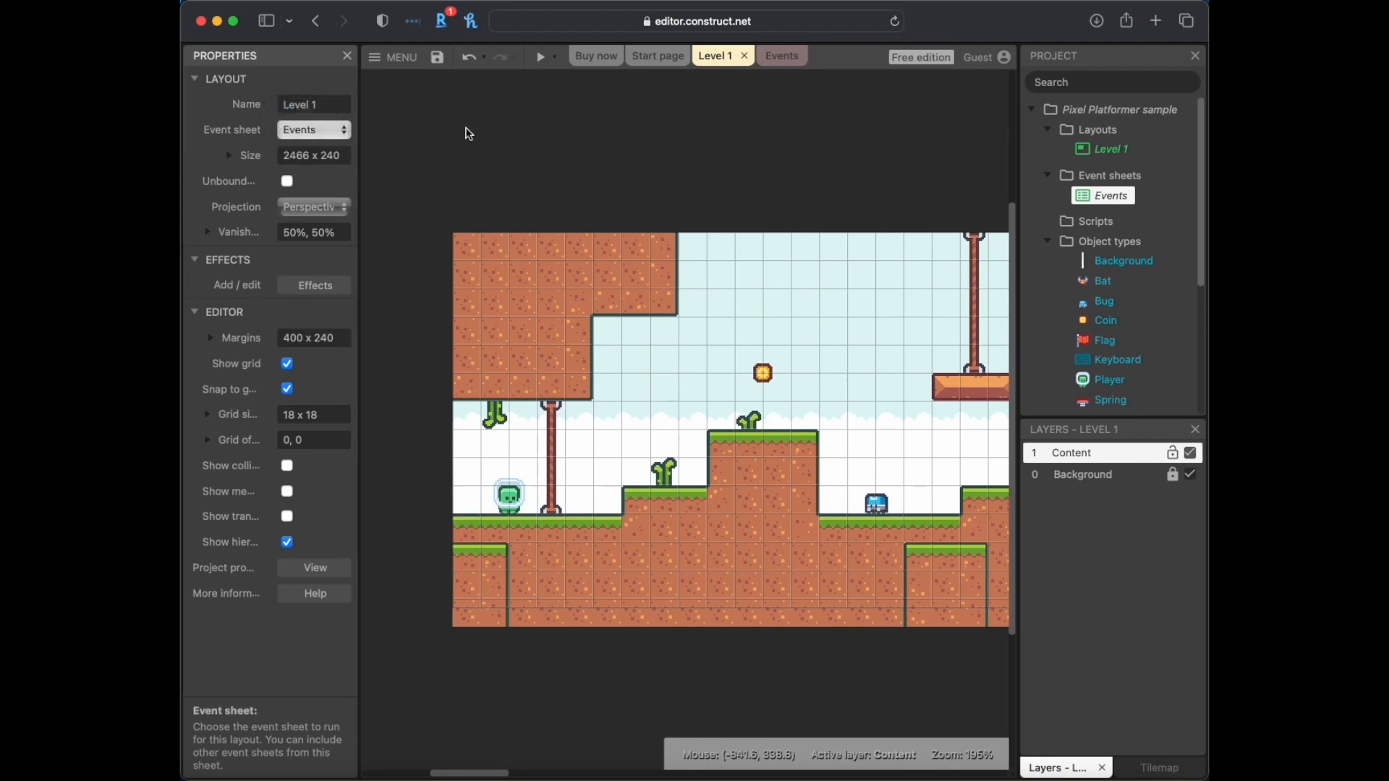
Step: Add a new layout to the project without creating an event sheet for it
click(1098, 135)
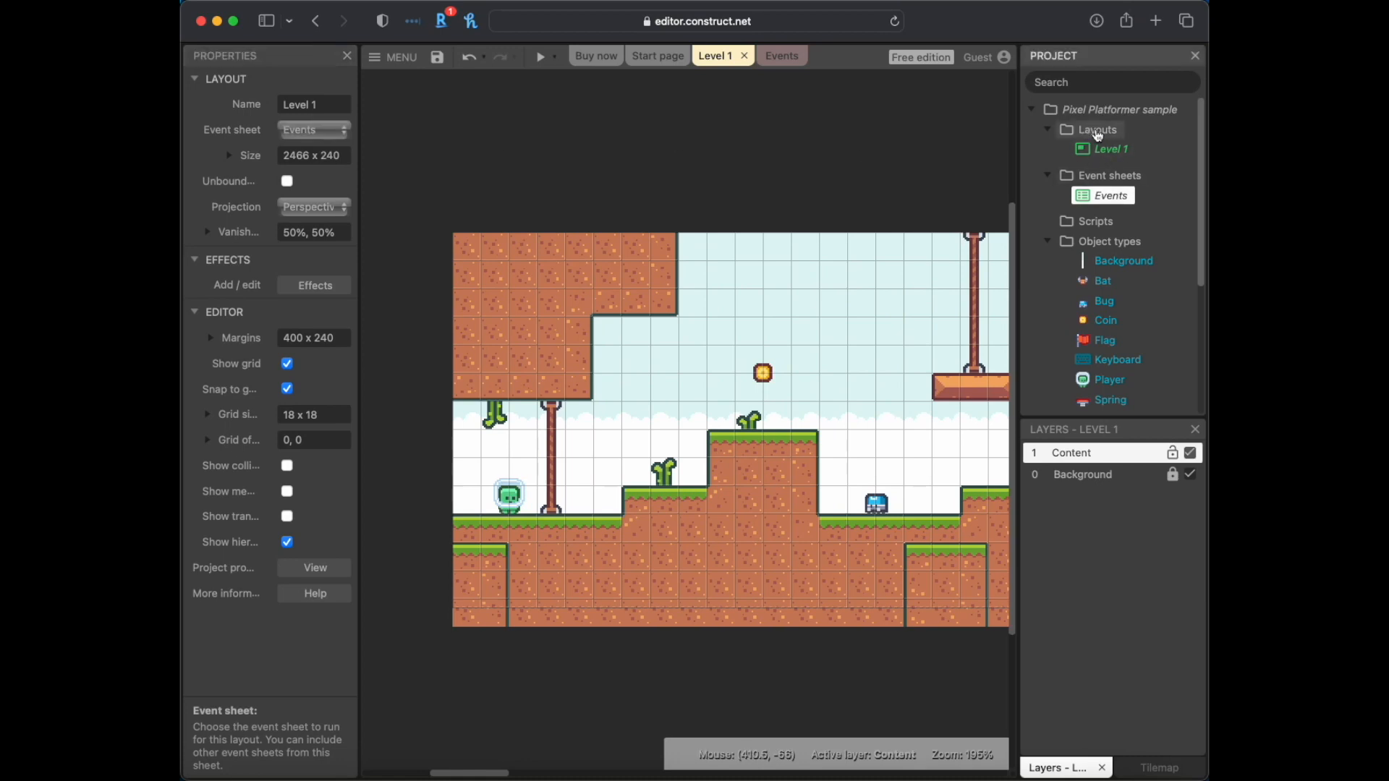
right_click(1098, 135)
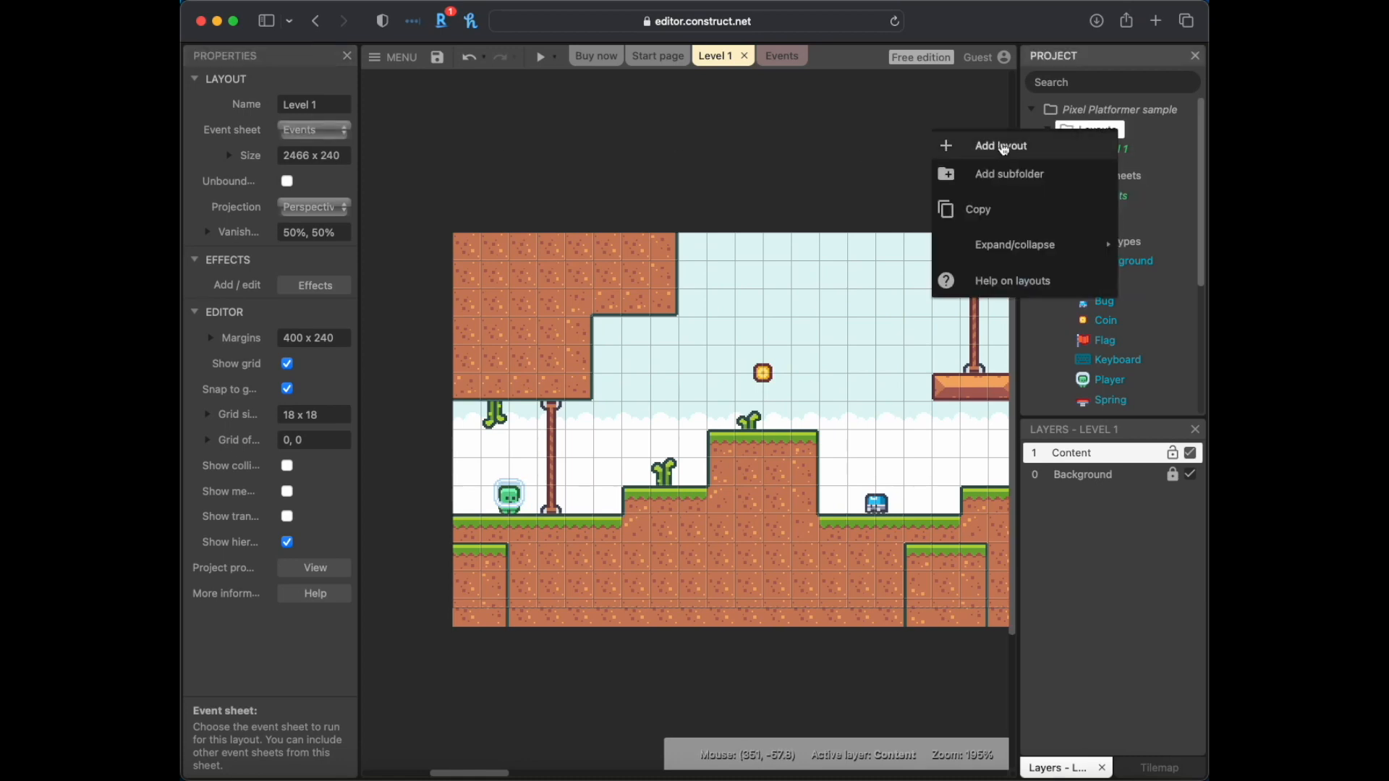
click(1008, 148)
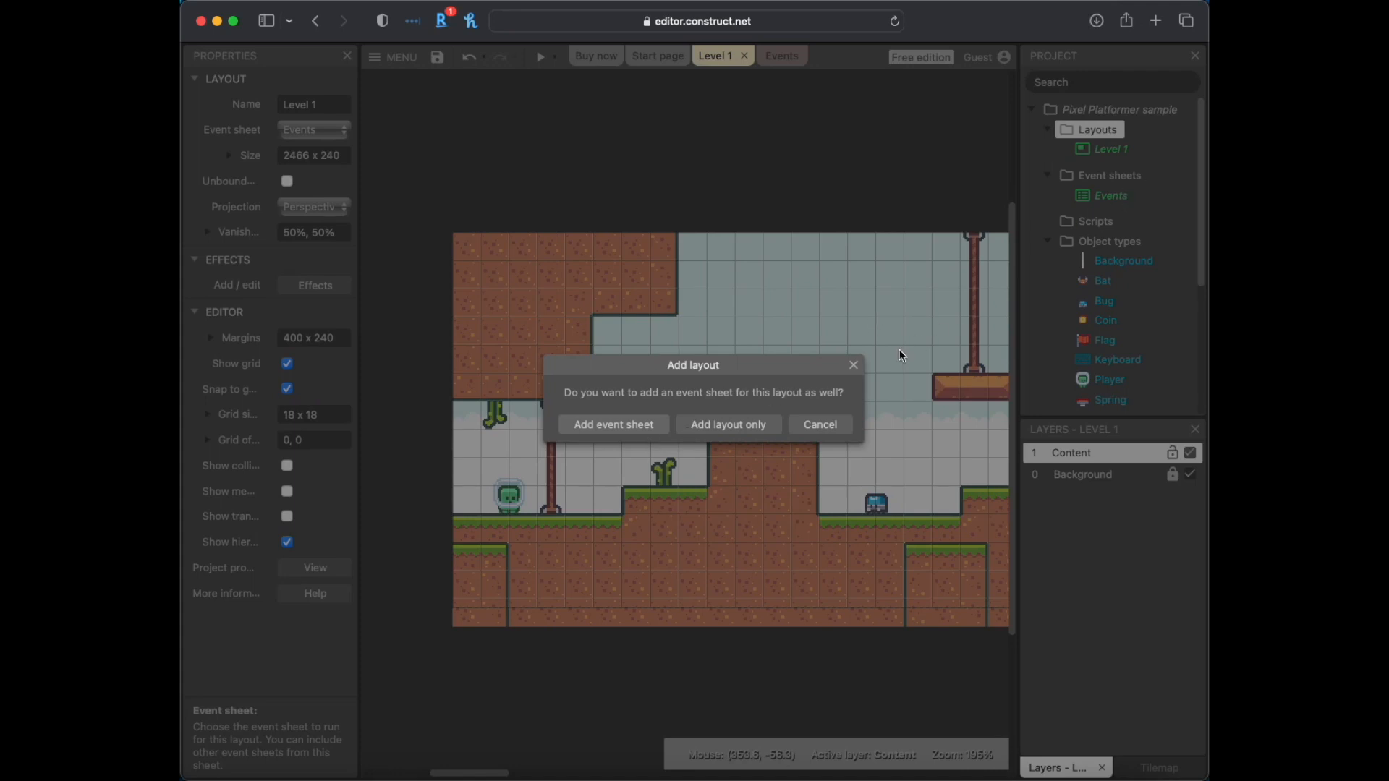
click(745, 427)
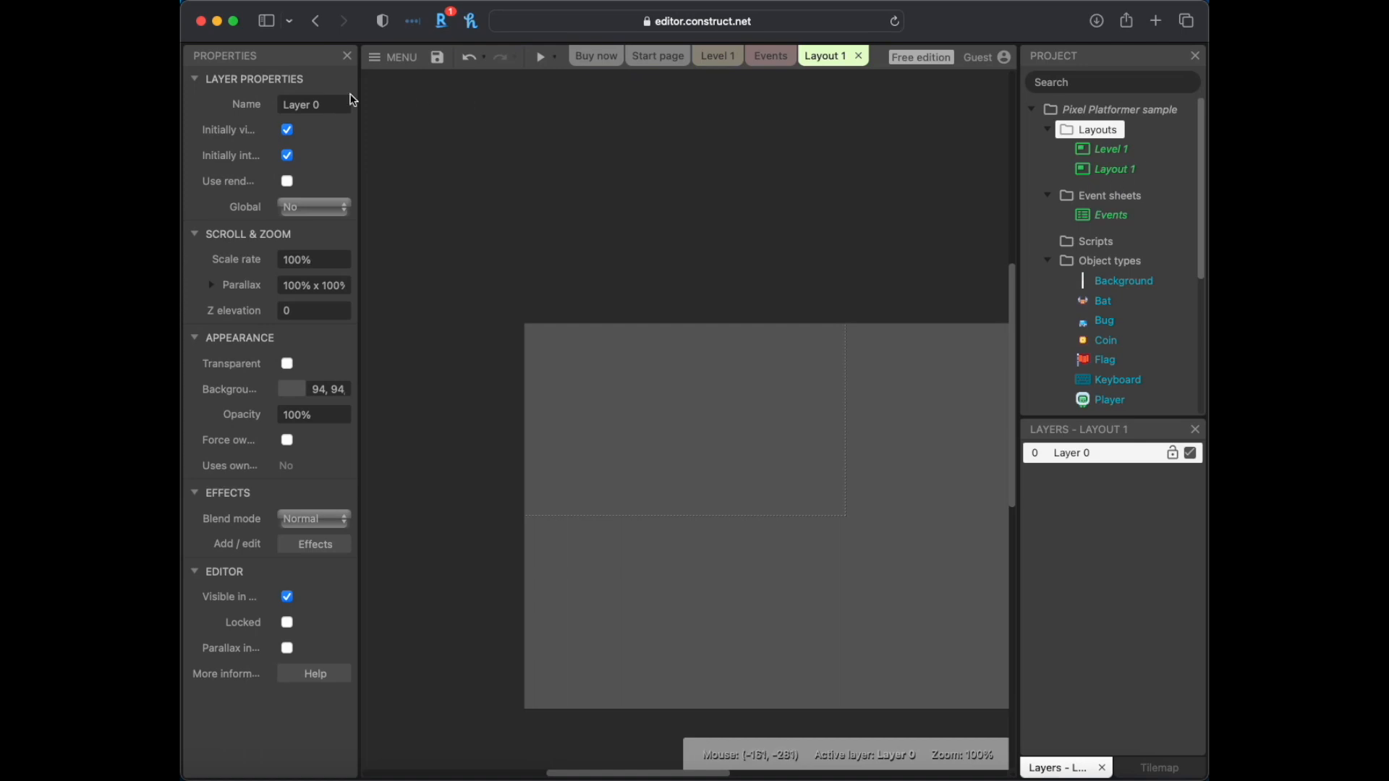
Step: Assign the existing Events sheet to the newly added layout
click(1109, 171)
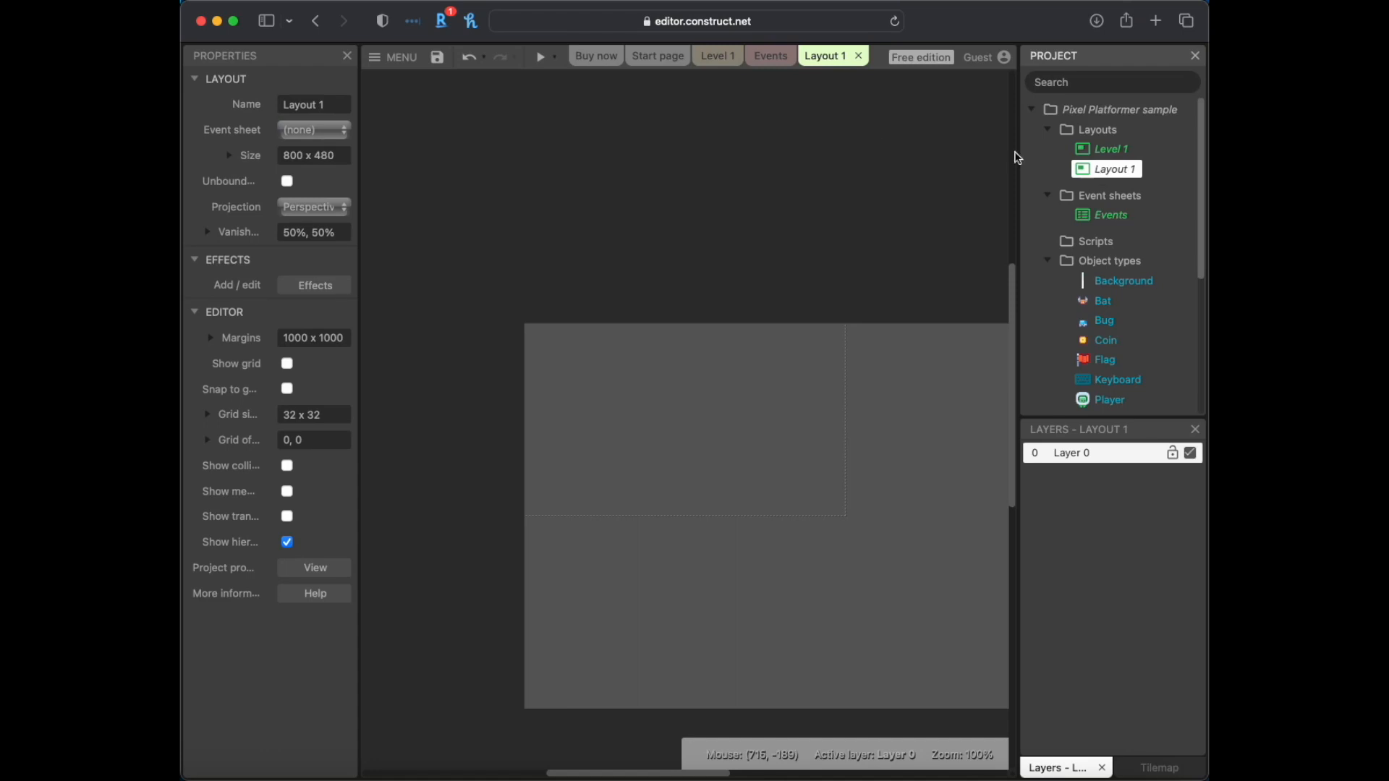
click(326, 105)
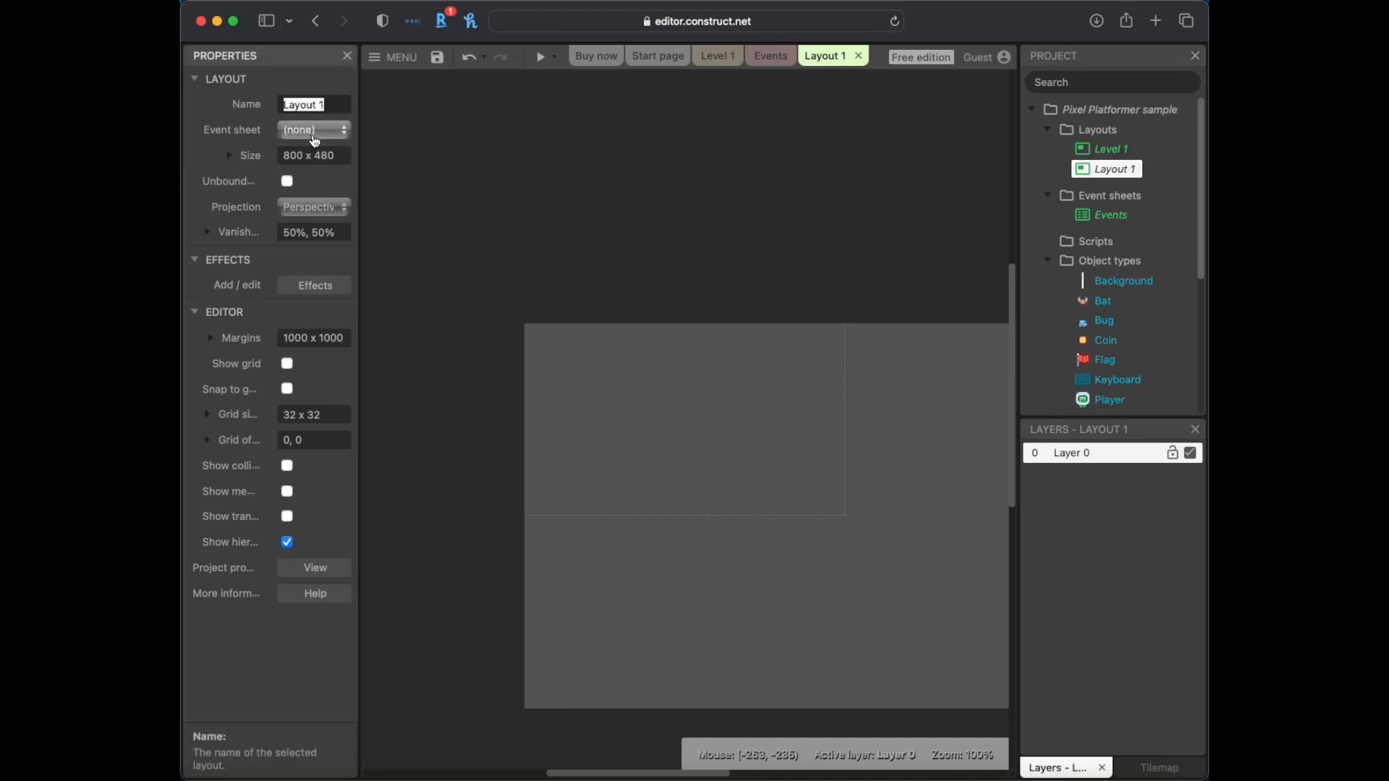
click(314, 139)
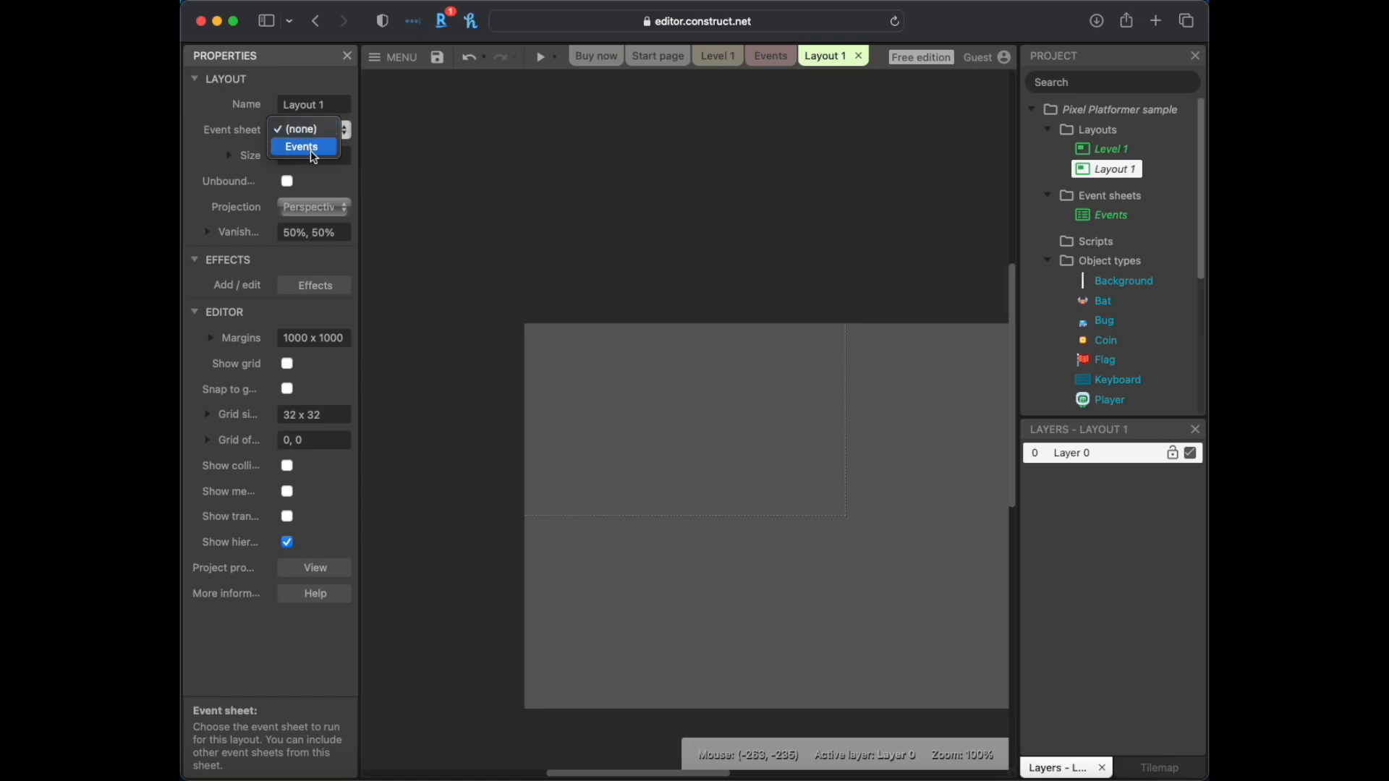
click(314, 153)
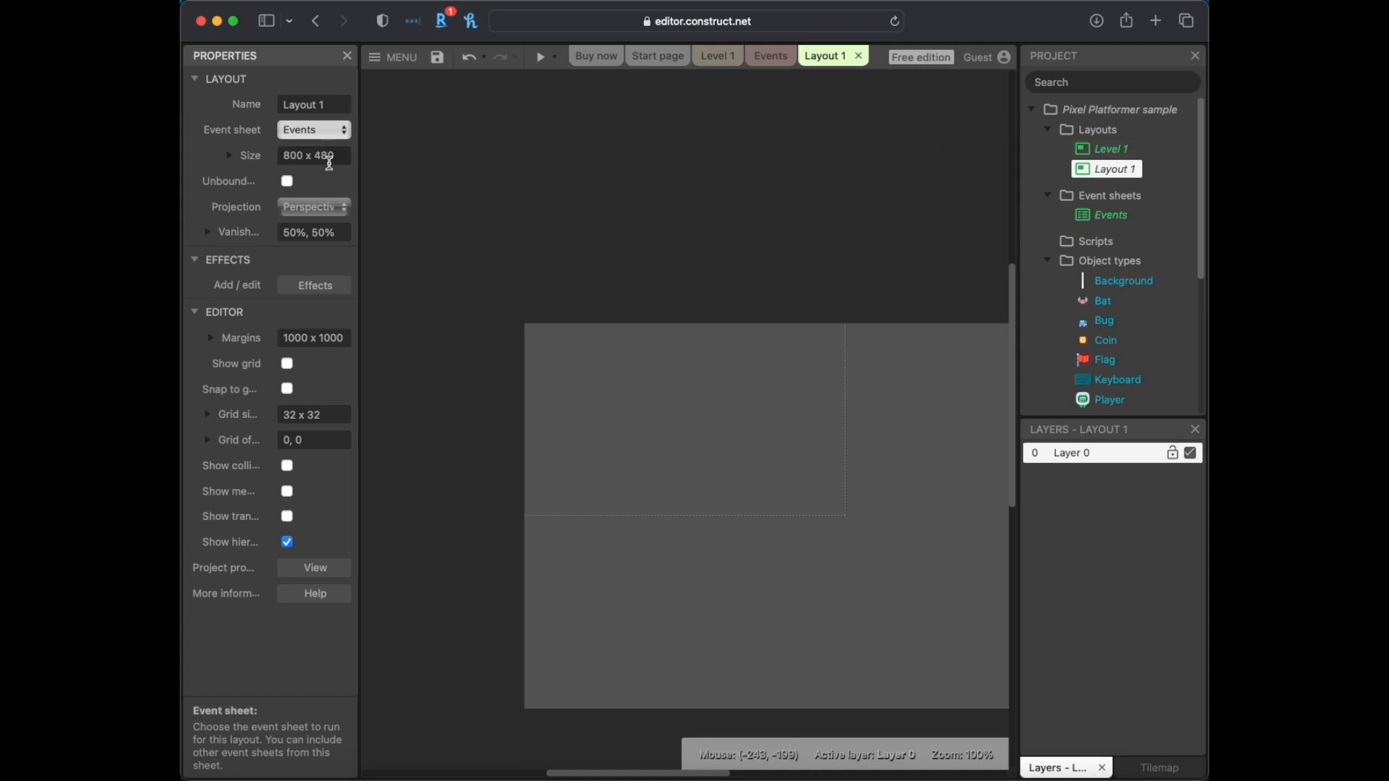
Step: Copy the size of Level 1, rename the new layout to Level 2 and set its size to 2466 x 240
click(1115, 153)
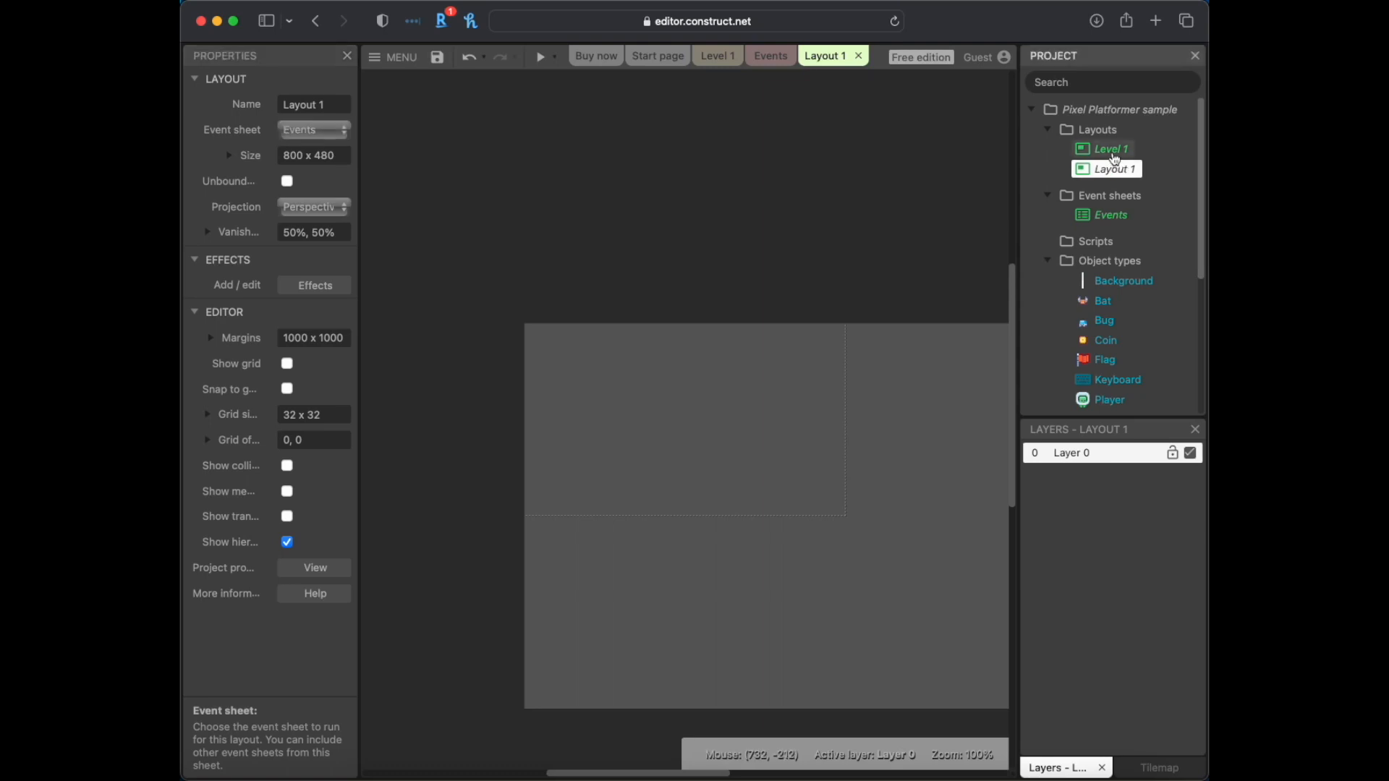
click(1116, 159)
click(344, 156)
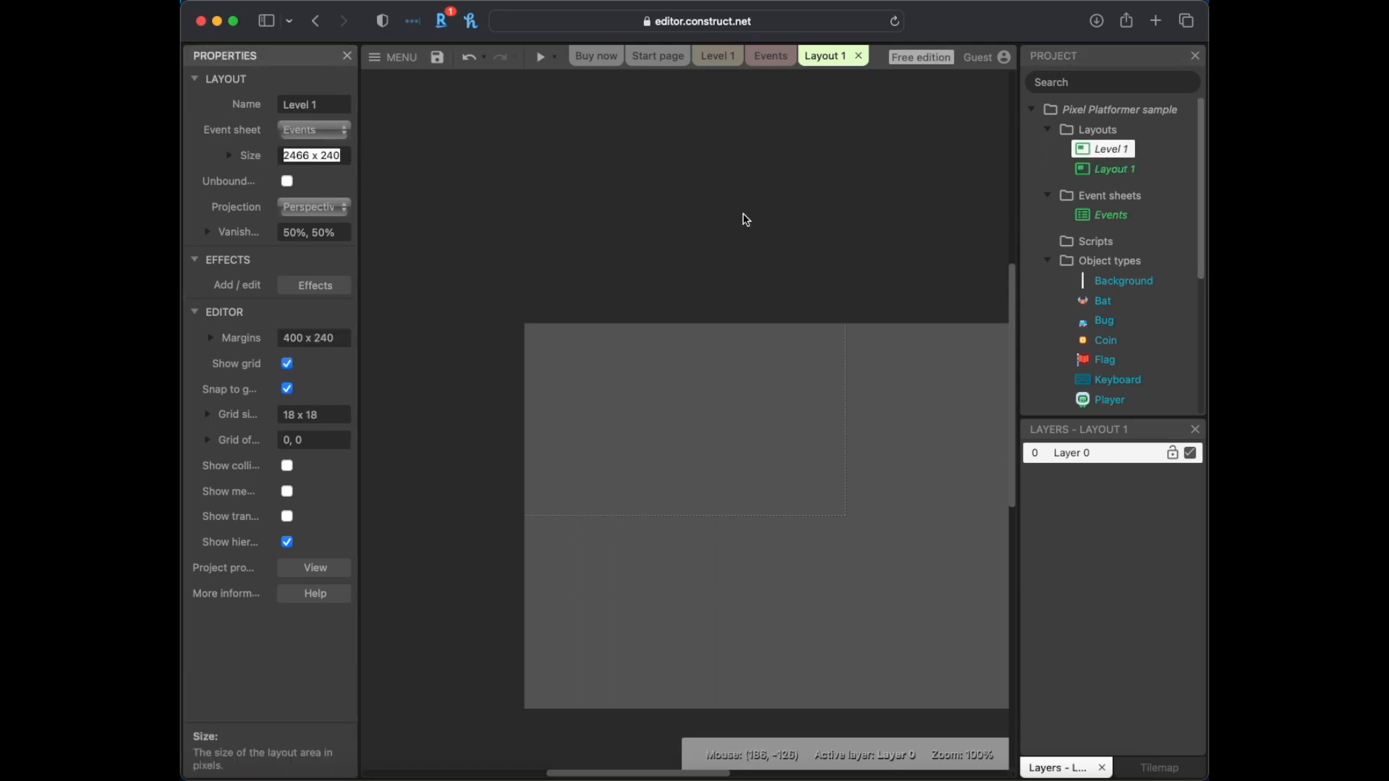
click(1110, 174)
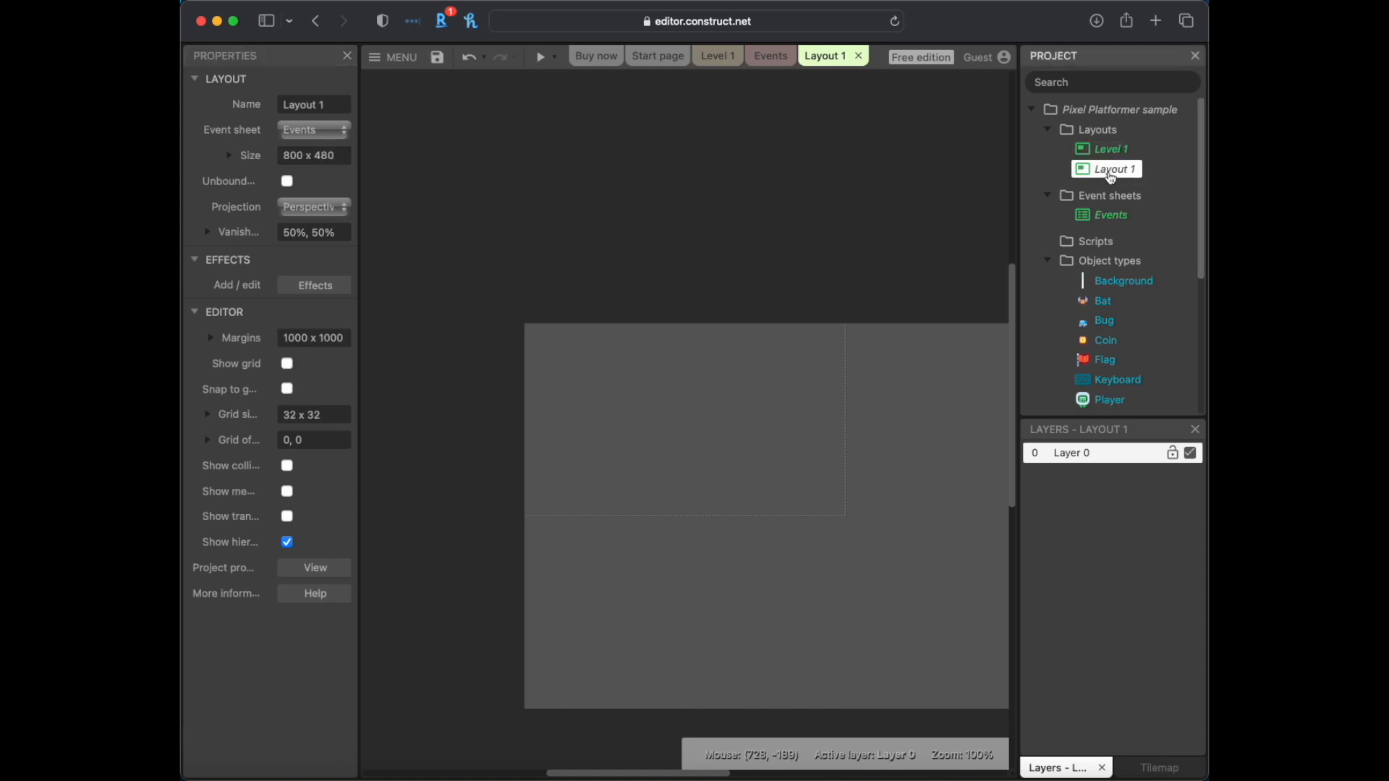
click(337, 107)
text(Level 2)
key(Return)
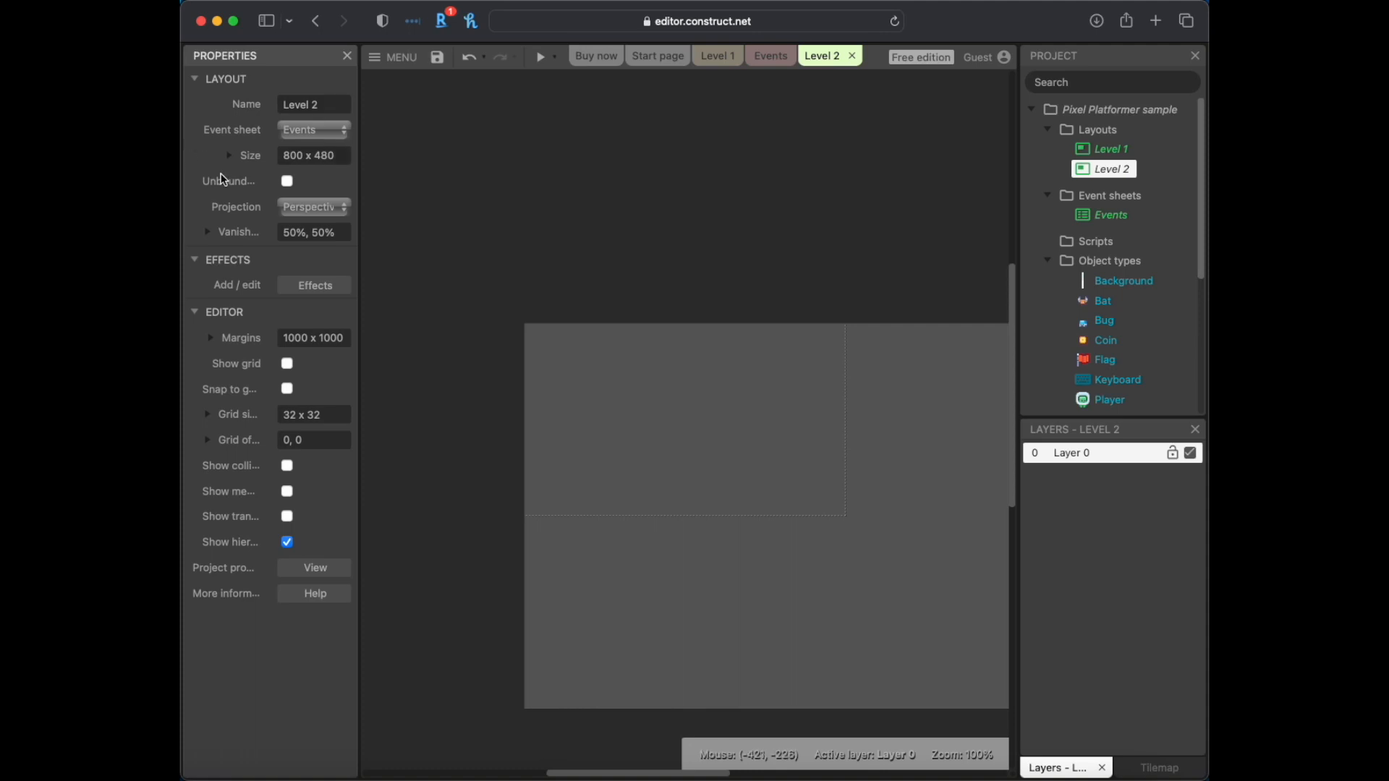
click(345, 156)
text(2466 x 240)
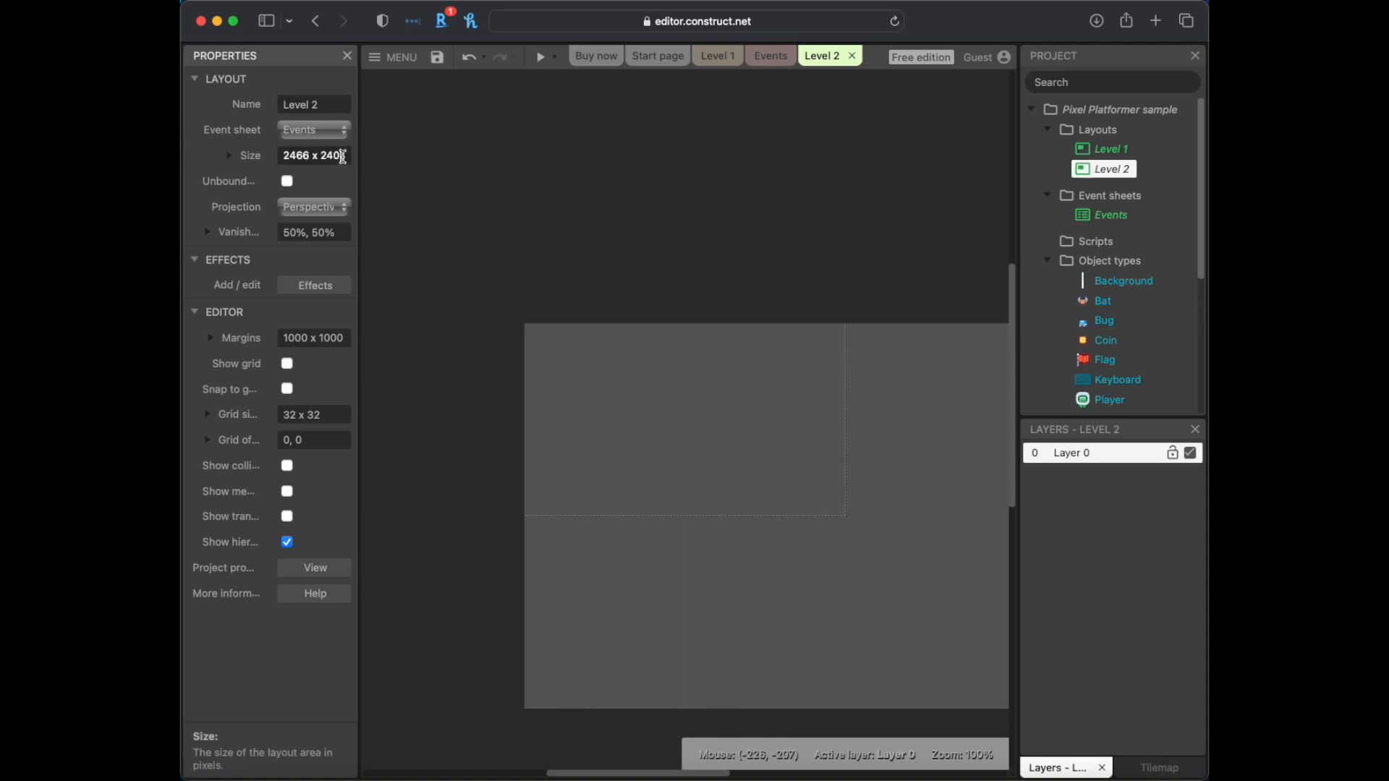
key(Tab)
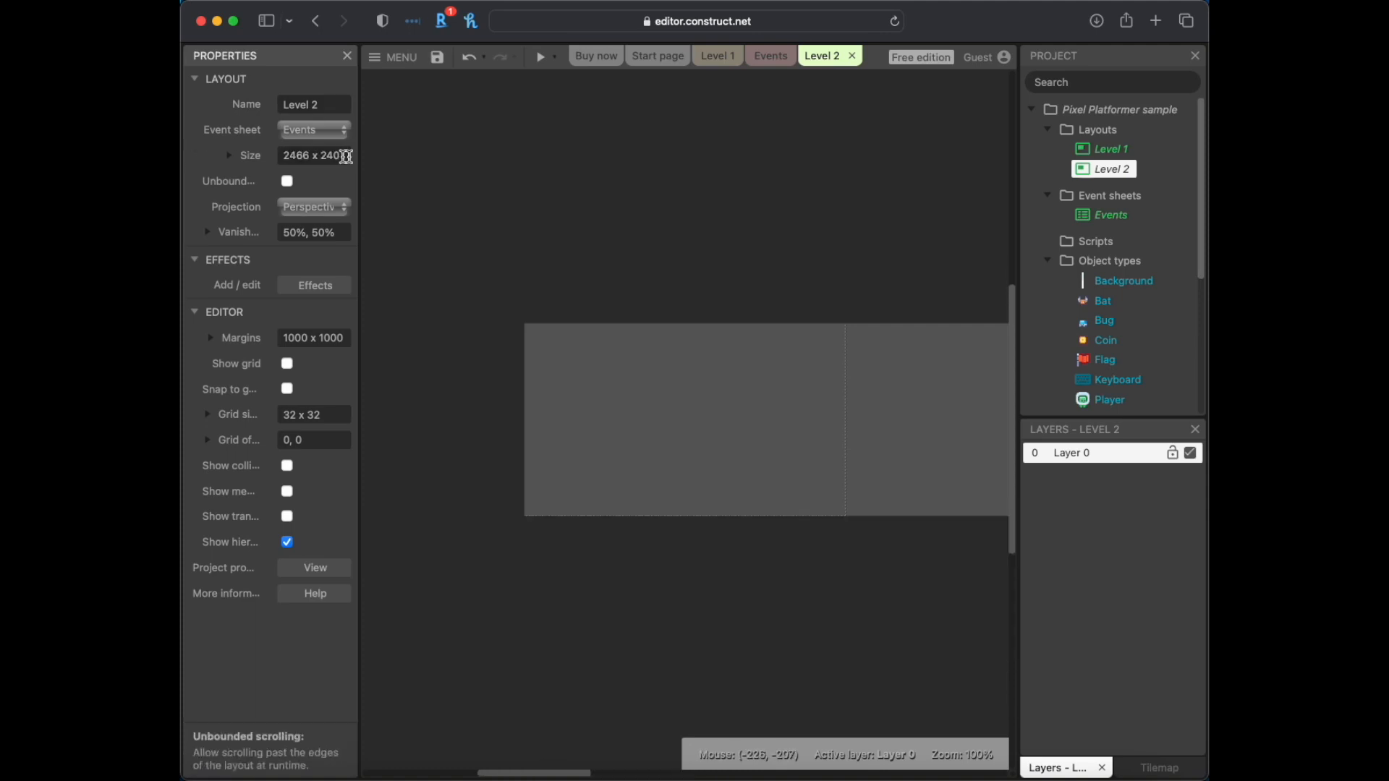
Step: Show the grid on Level 2, enable snapping to it and set the grid size to 18 x 18
middle_drag(518, 320, 391, 311)
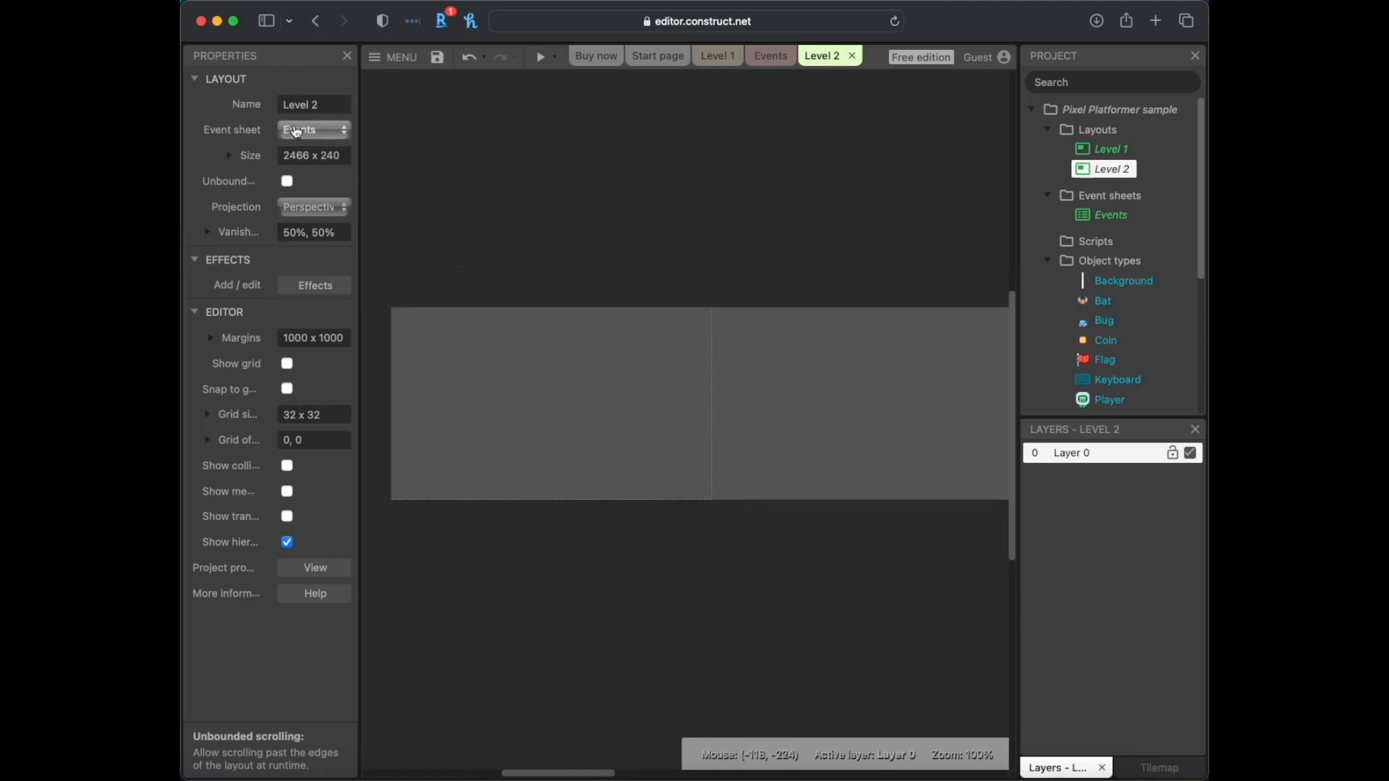
click(288, 364)
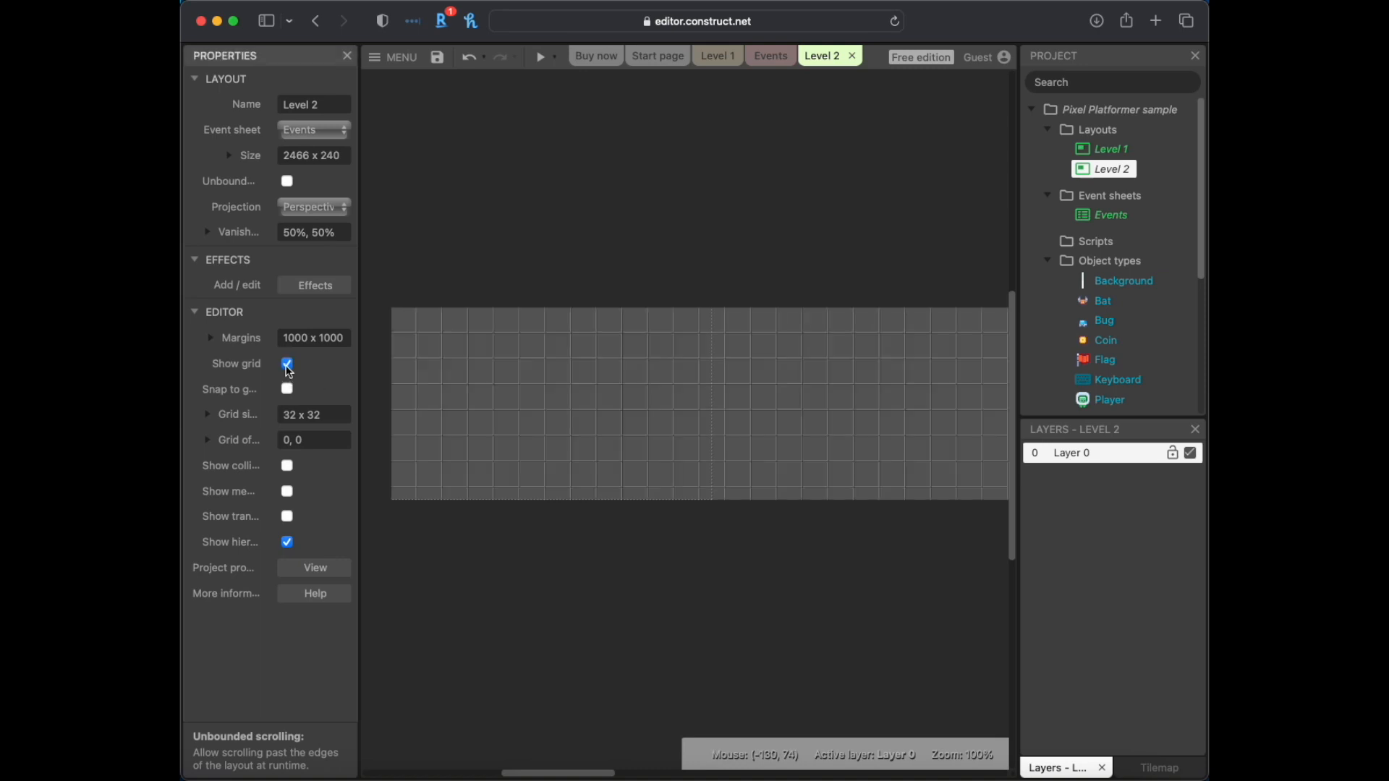
click(287, 390)
click(208, 415)
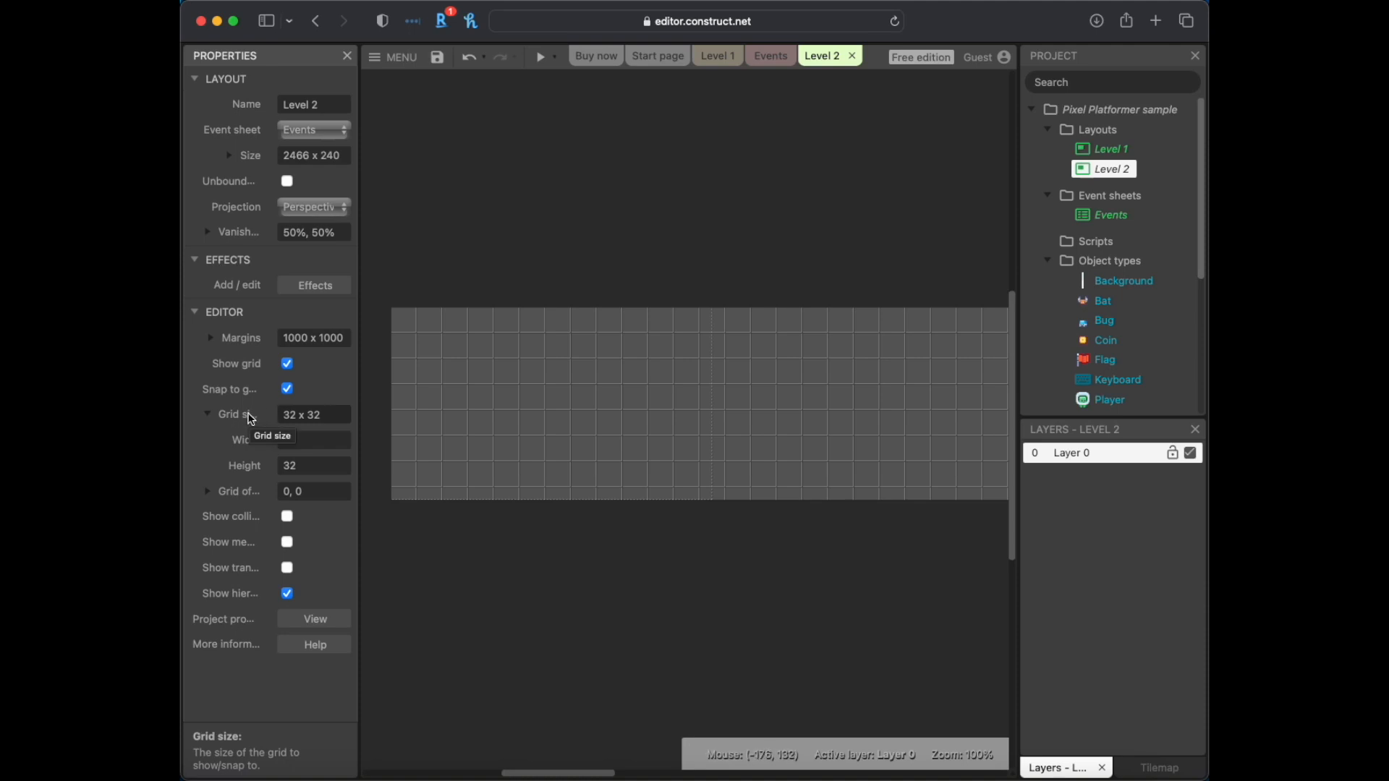
click(301, 440)
text(18)
key(Tab)
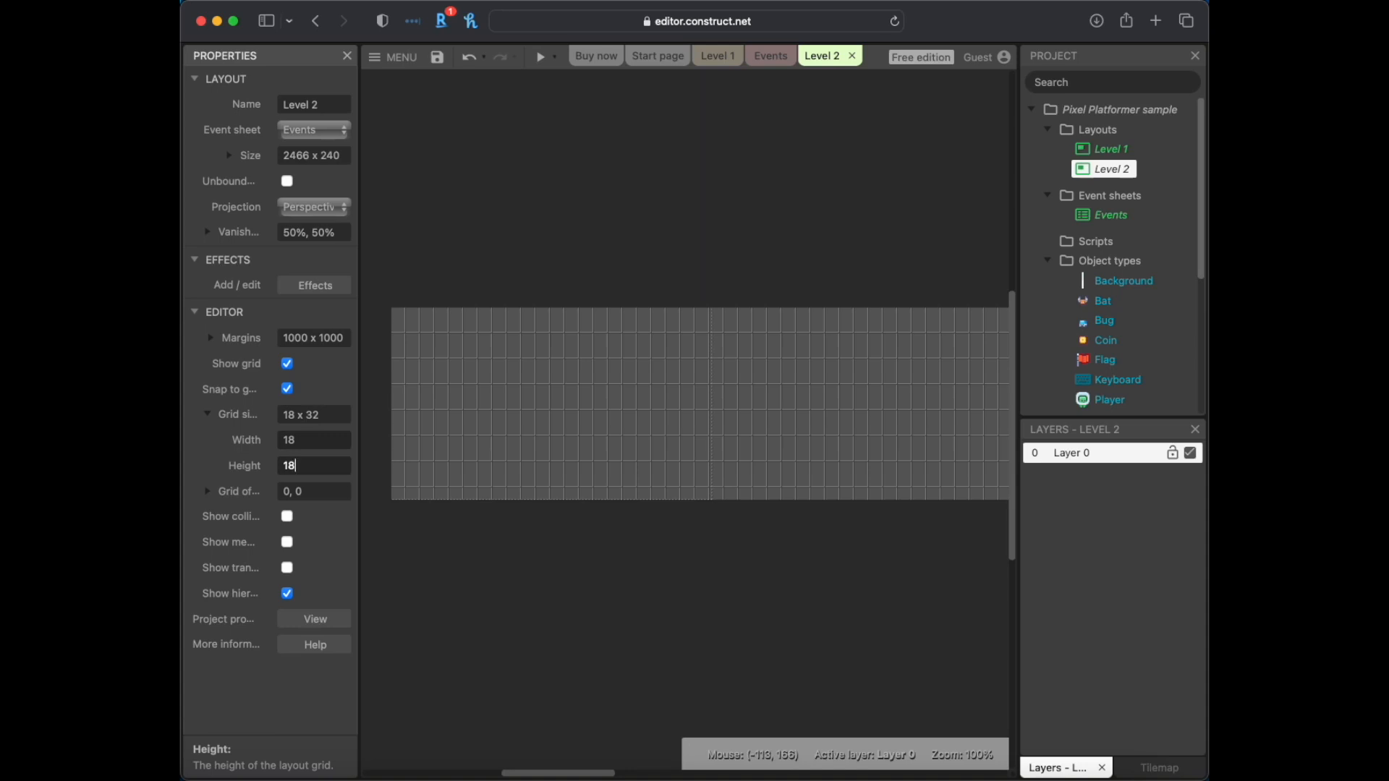
key(Tab)
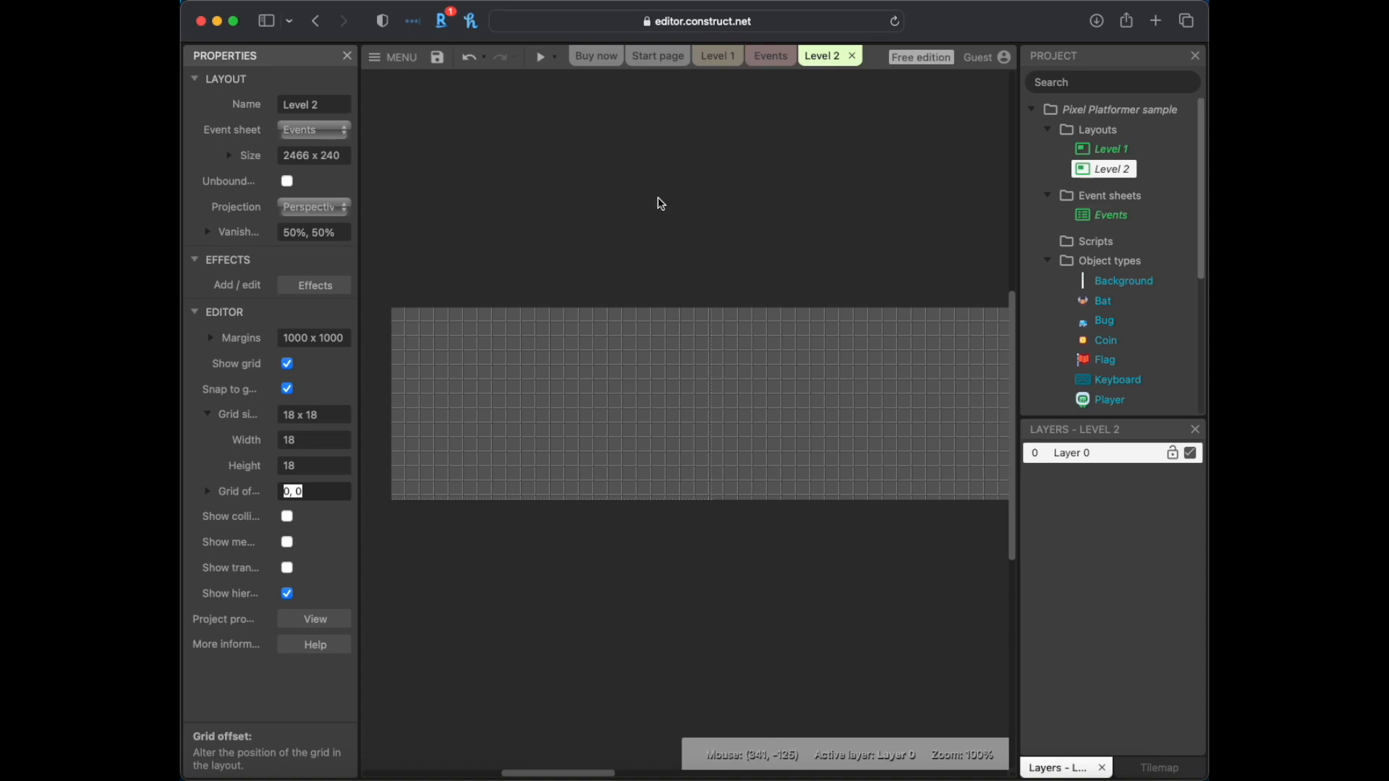
right_click(664, 226)
click(676, 217)
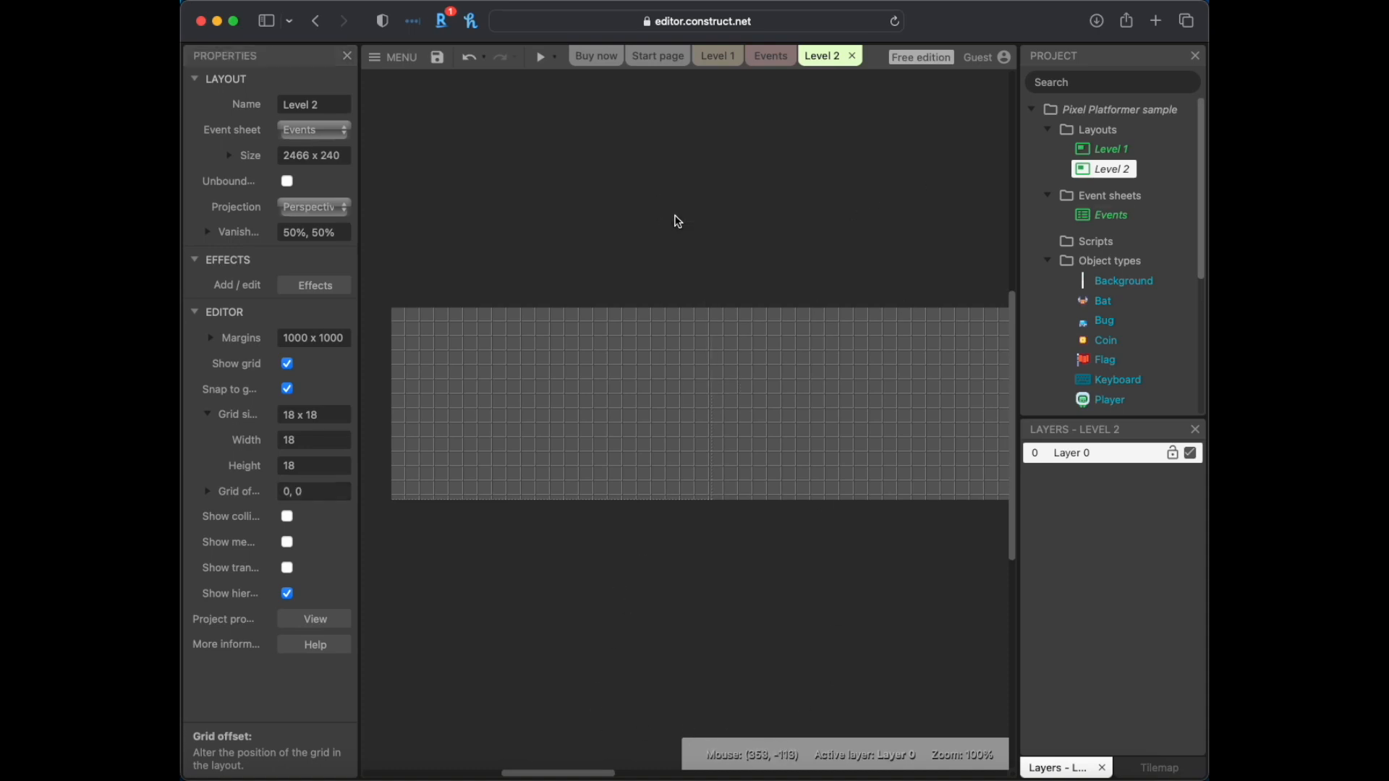
Step: Rename the Tilemap object type to TilemapOrignial
scroll(1114, 297, down, 5)
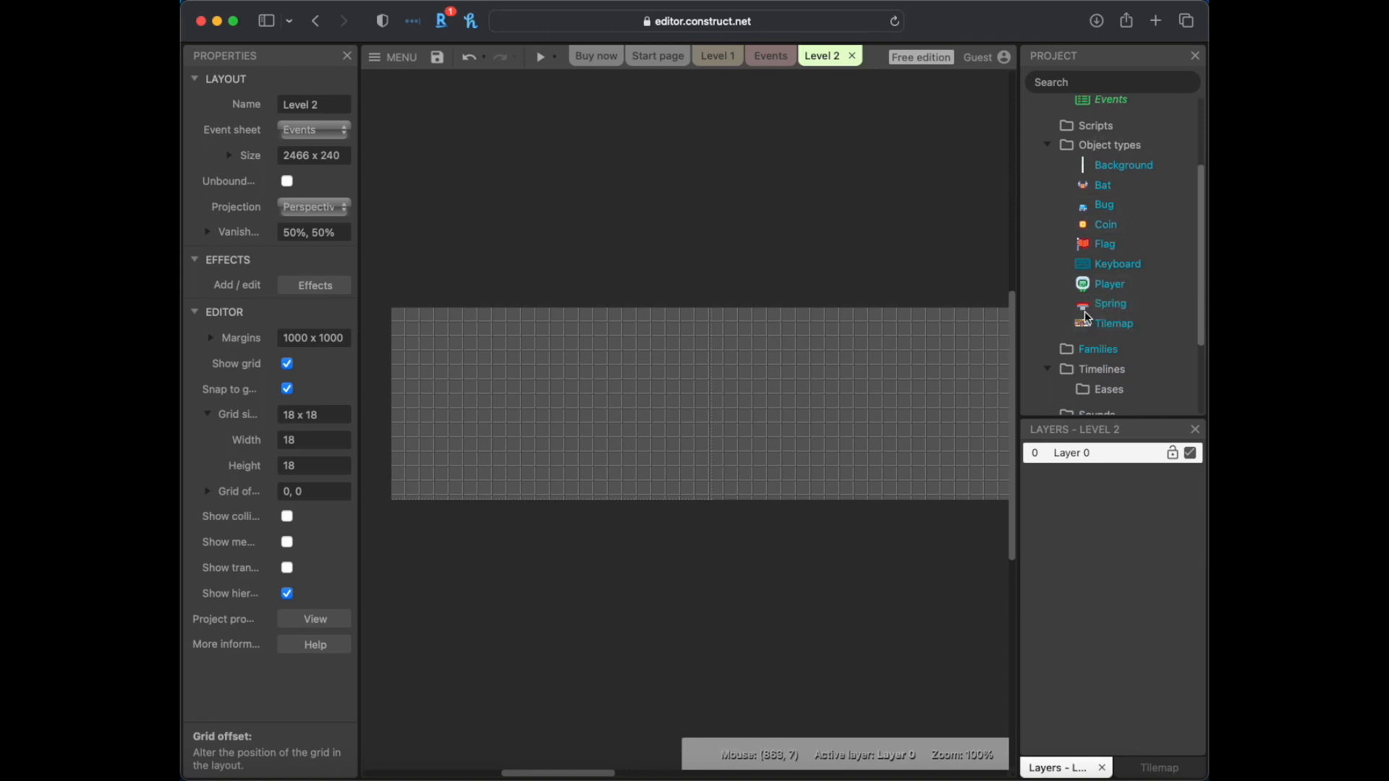
click(1103, 327)
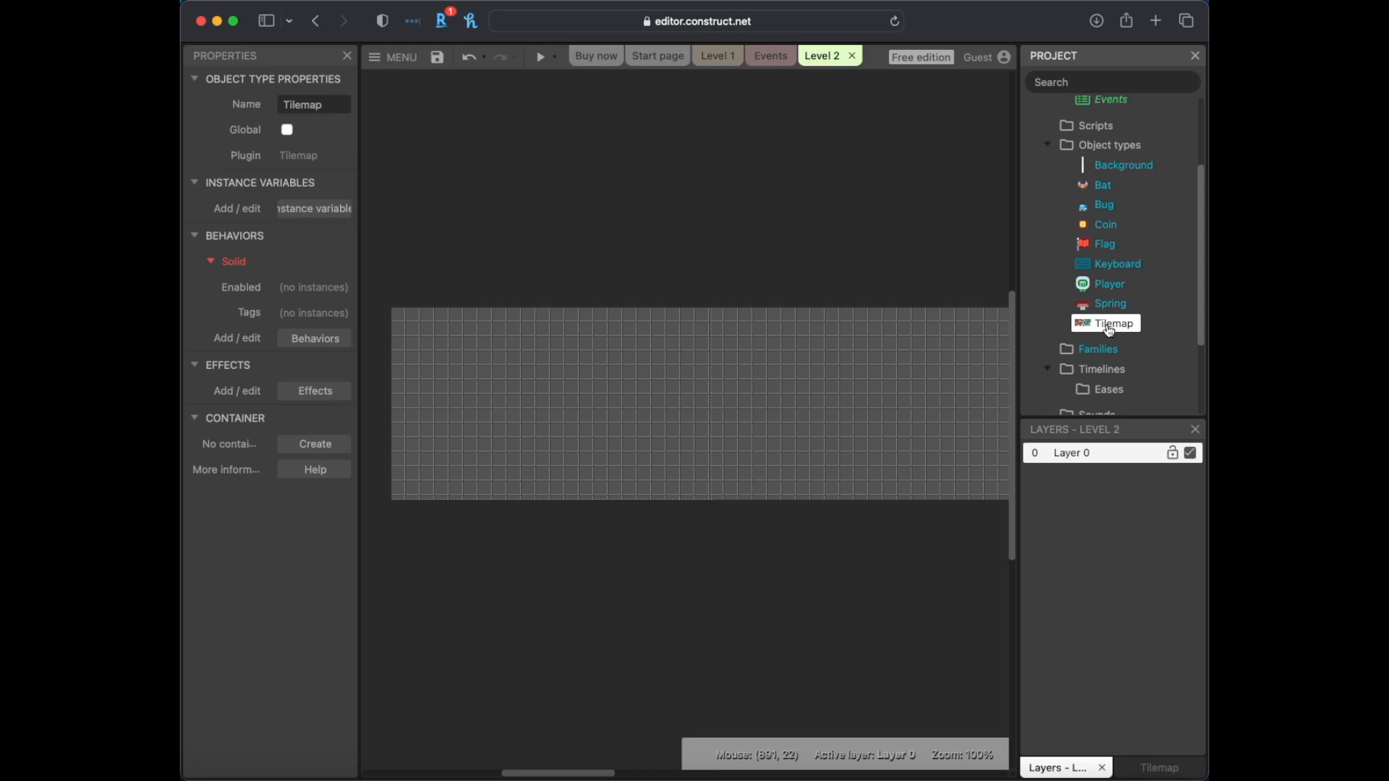
click(337, 106)
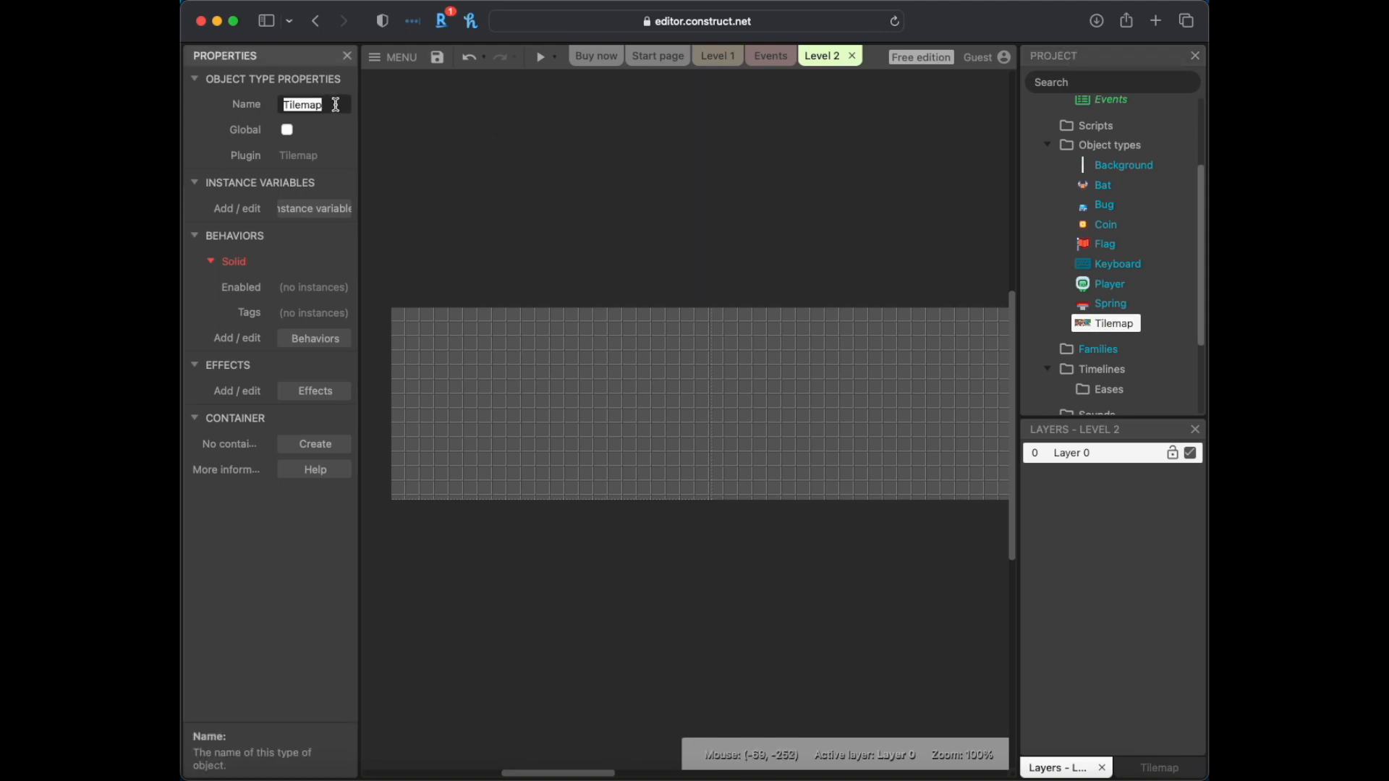
click(286, 106)
text(ignial)
key(Return)
click(1106, 329)
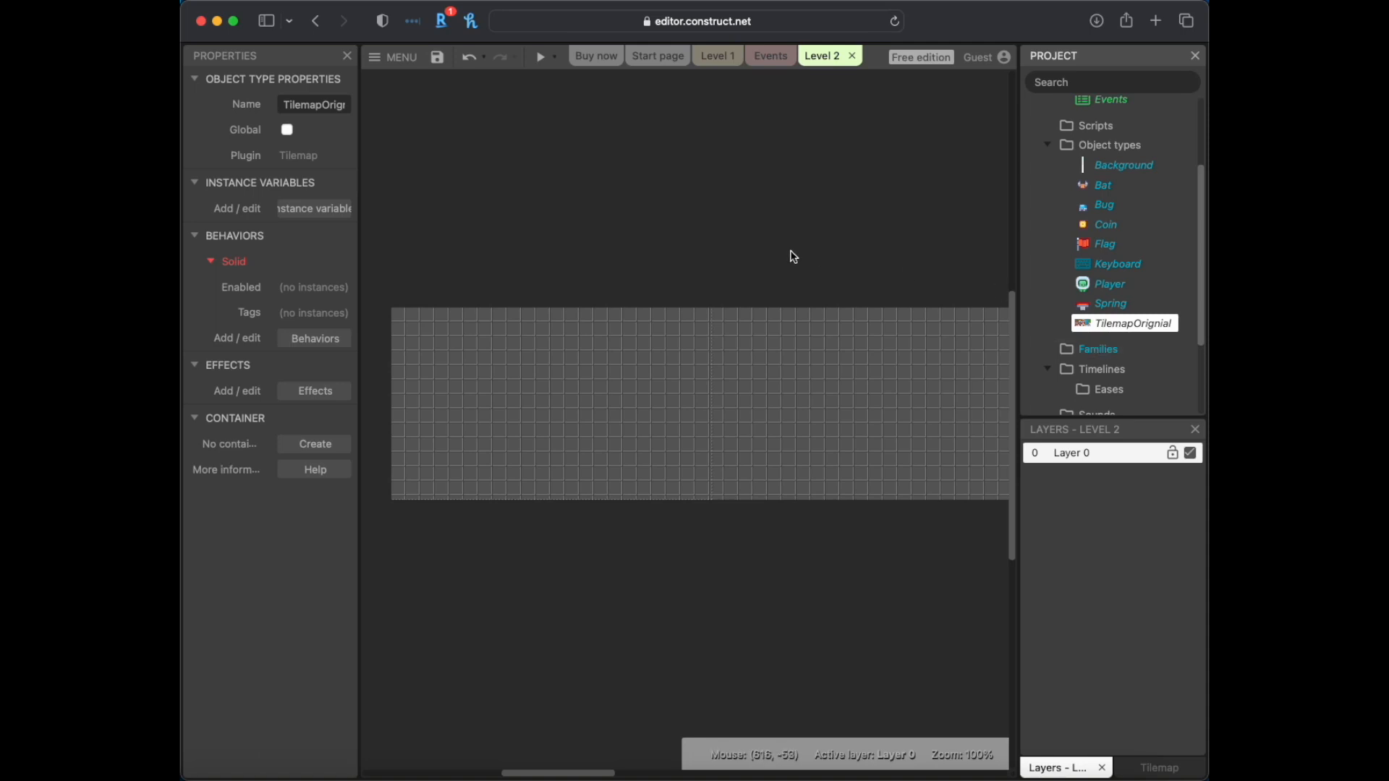
Step: Insert a new Tilemap object named TilemapFarm into the Level 2 layout
click(657, 242)
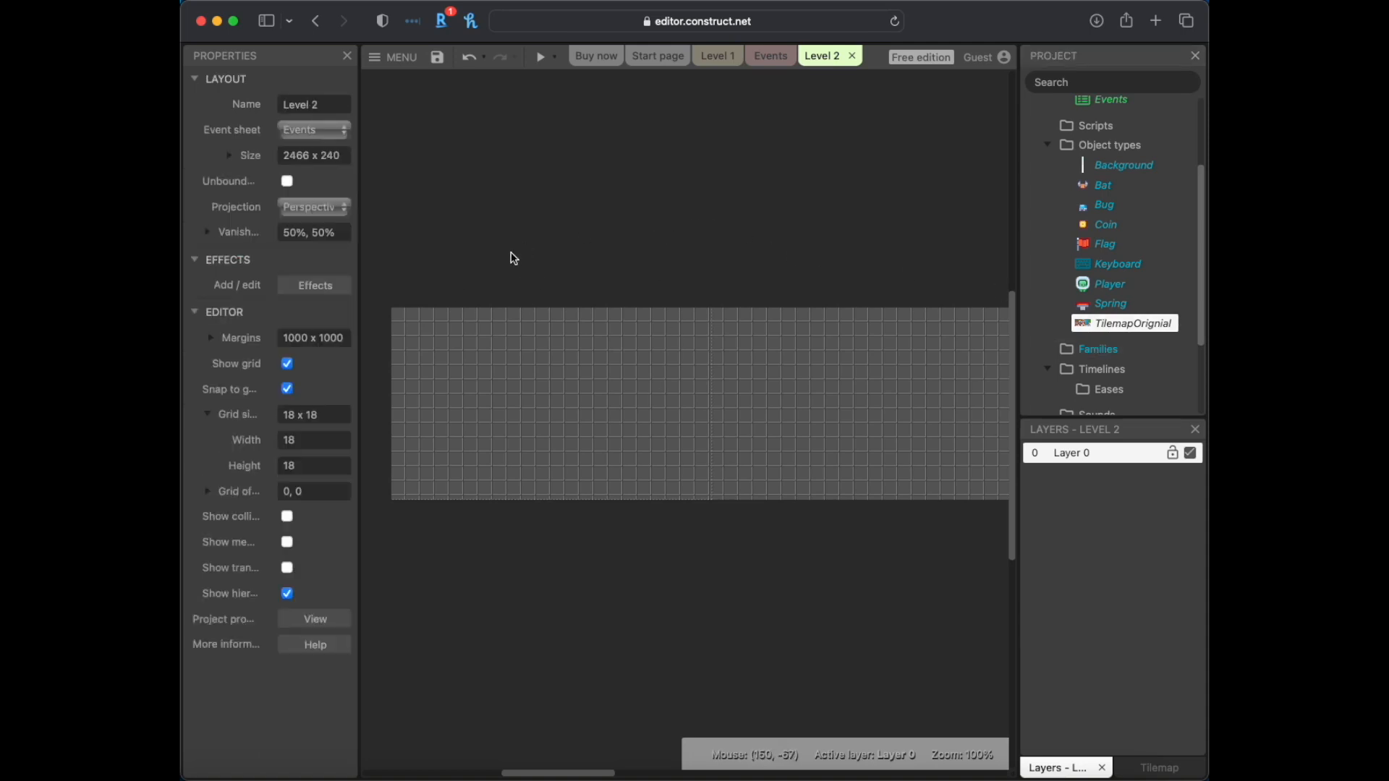
right_click(558, 261)
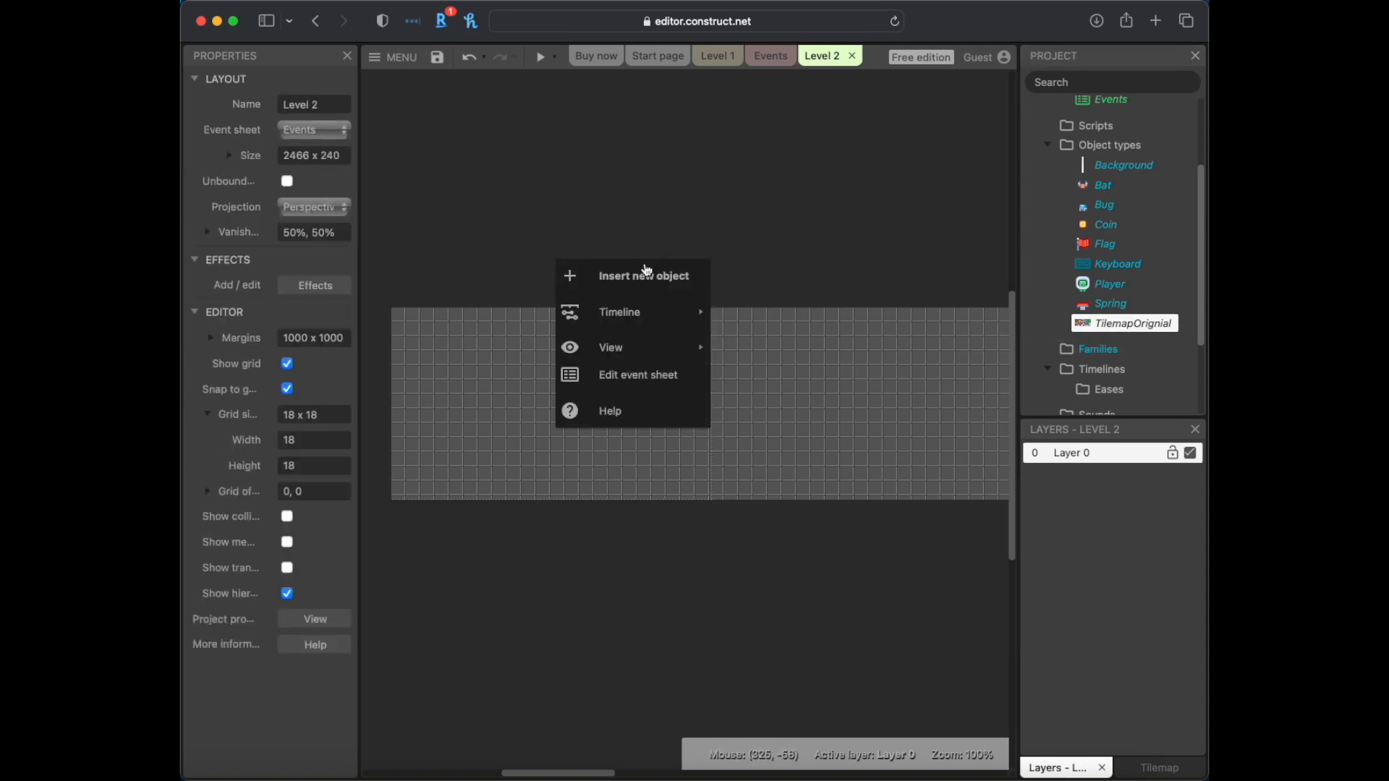
click(652, 284)
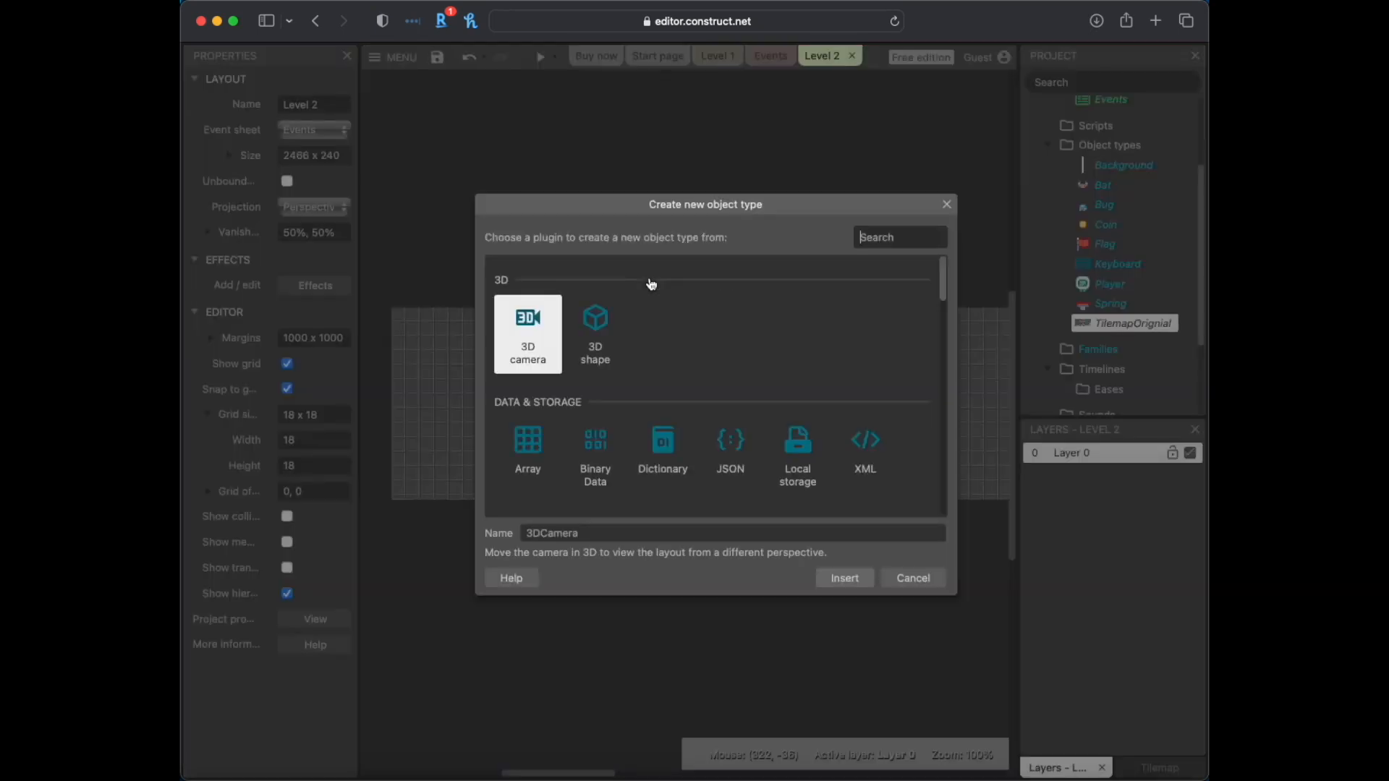
scroll(688, 325, down, 5)
scroll(709, 358, down, 4)
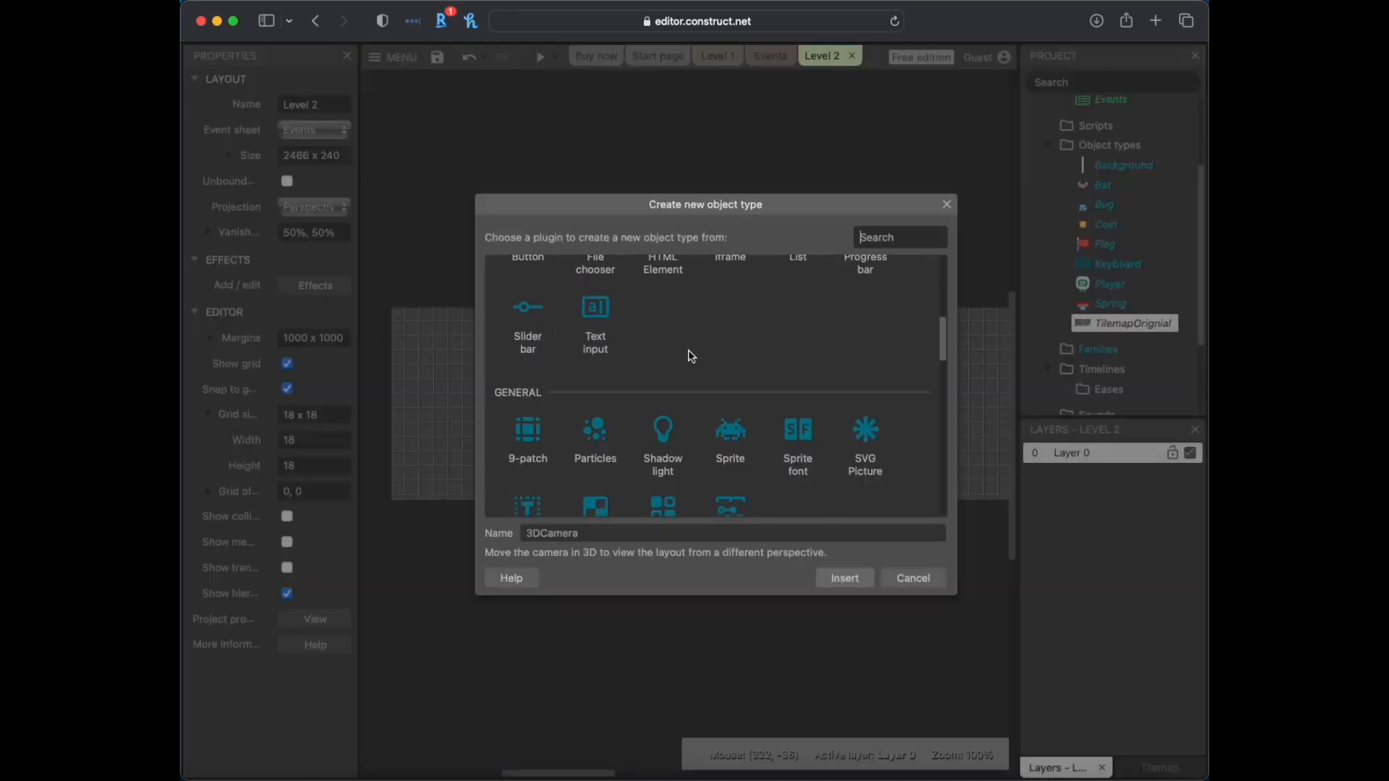
click(663, 387)
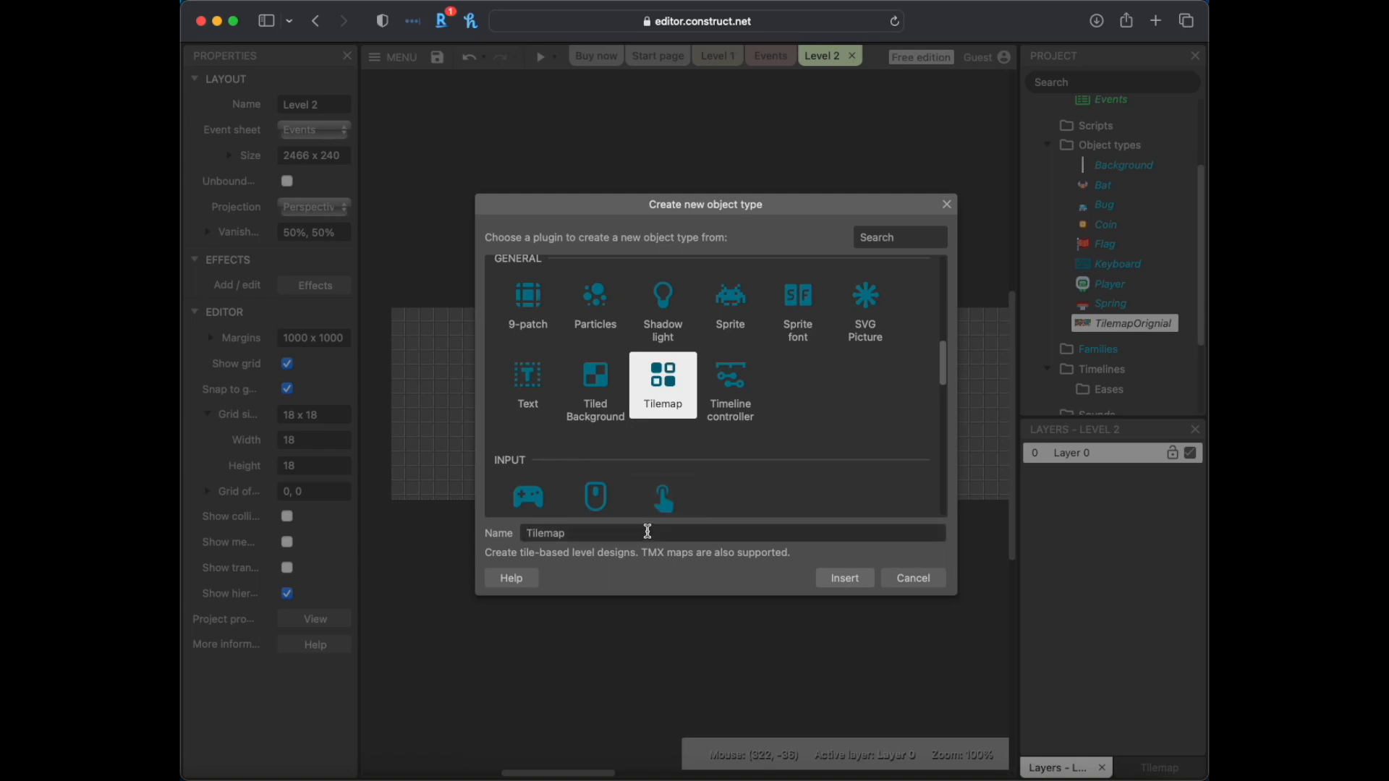
double_click(648, 532)
text(Tile)
click(825, 579)
click(614, 378)
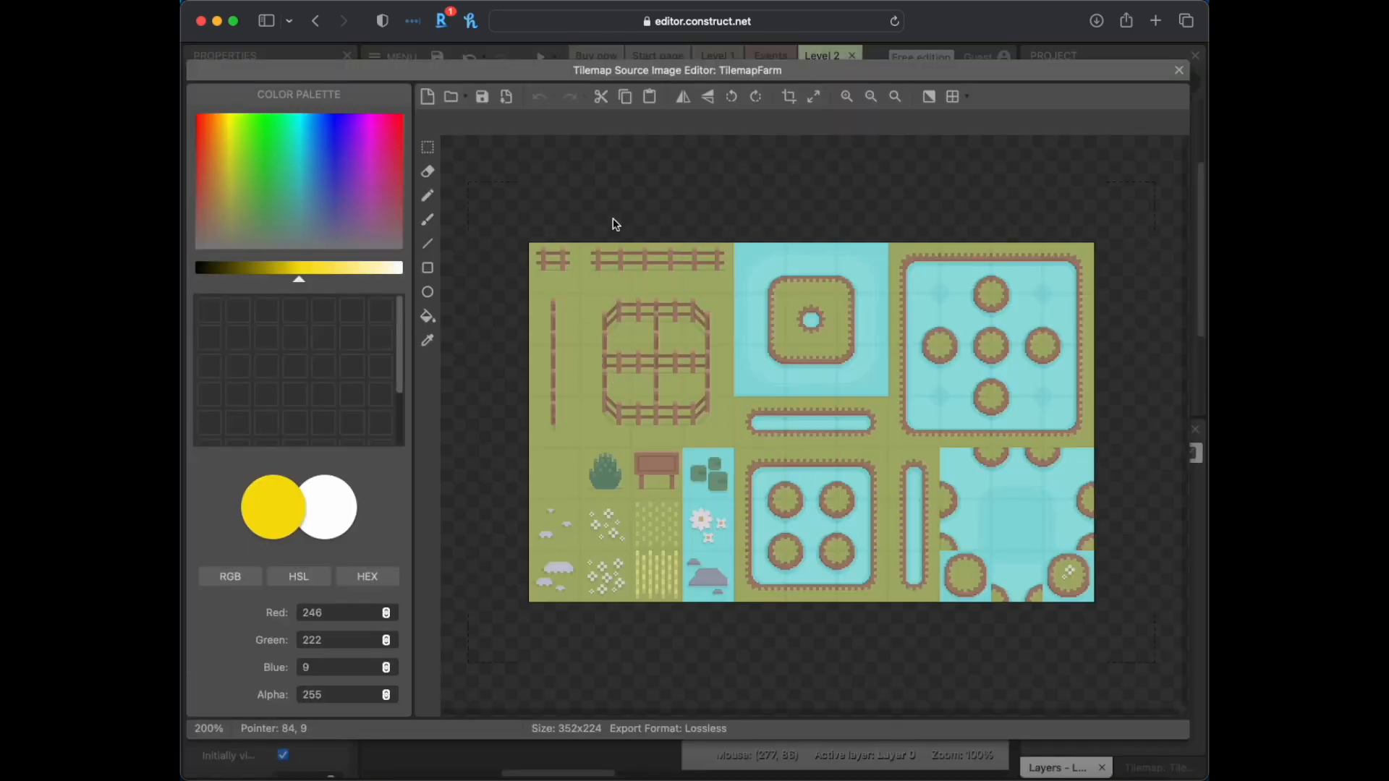
Step: Load tilemap_packed.png from the Tilemap folder of kenney_pixelplatformerfarmexpansion as TilemapFarm's source image and close the image editor
click(452, 99)
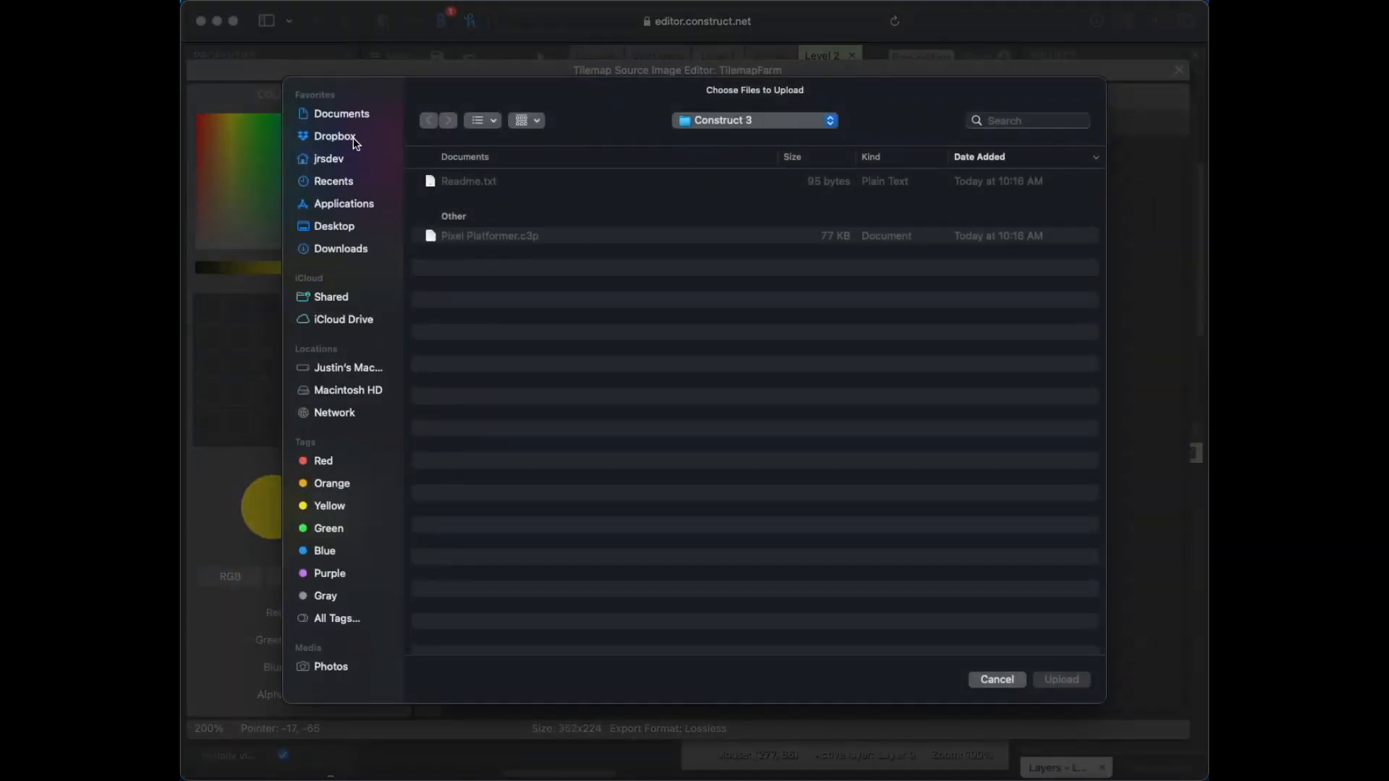
click(334, 249)
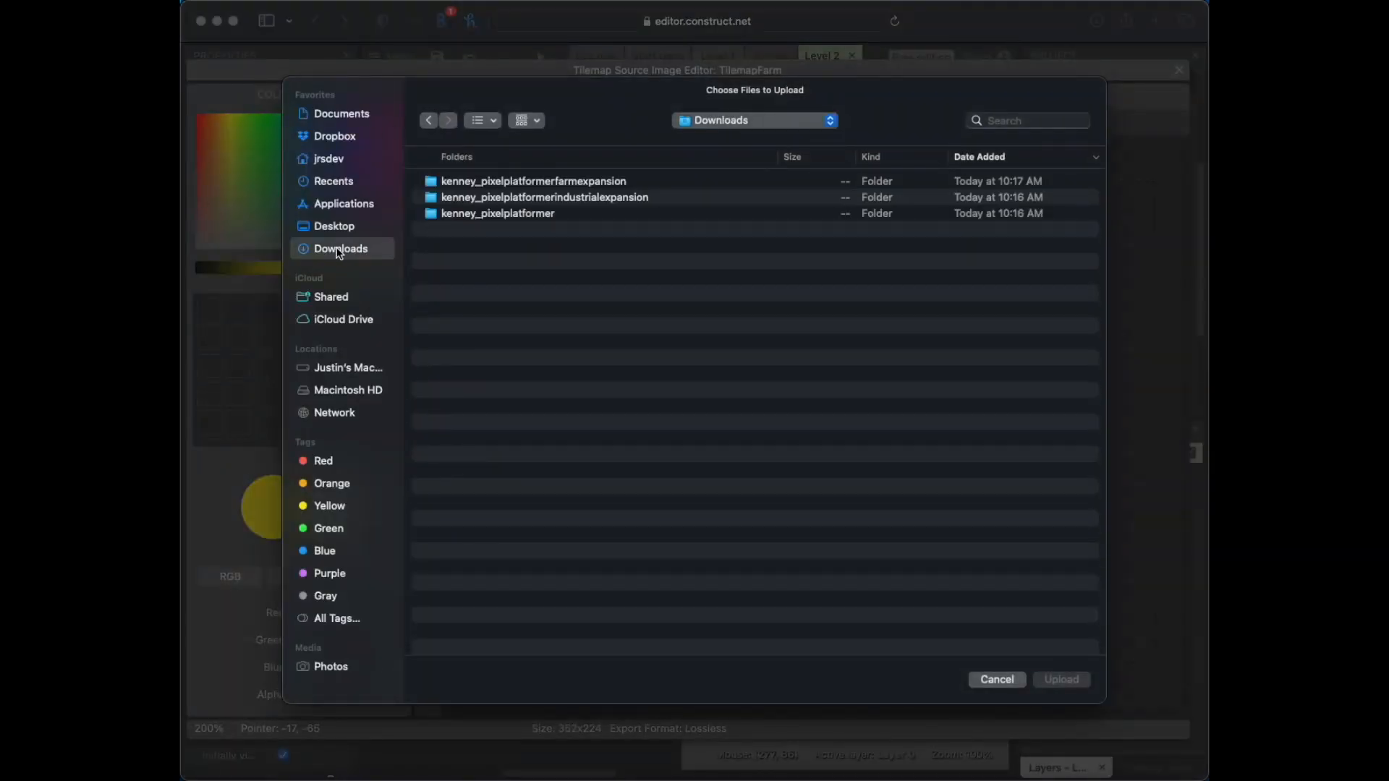
click(550, 181)
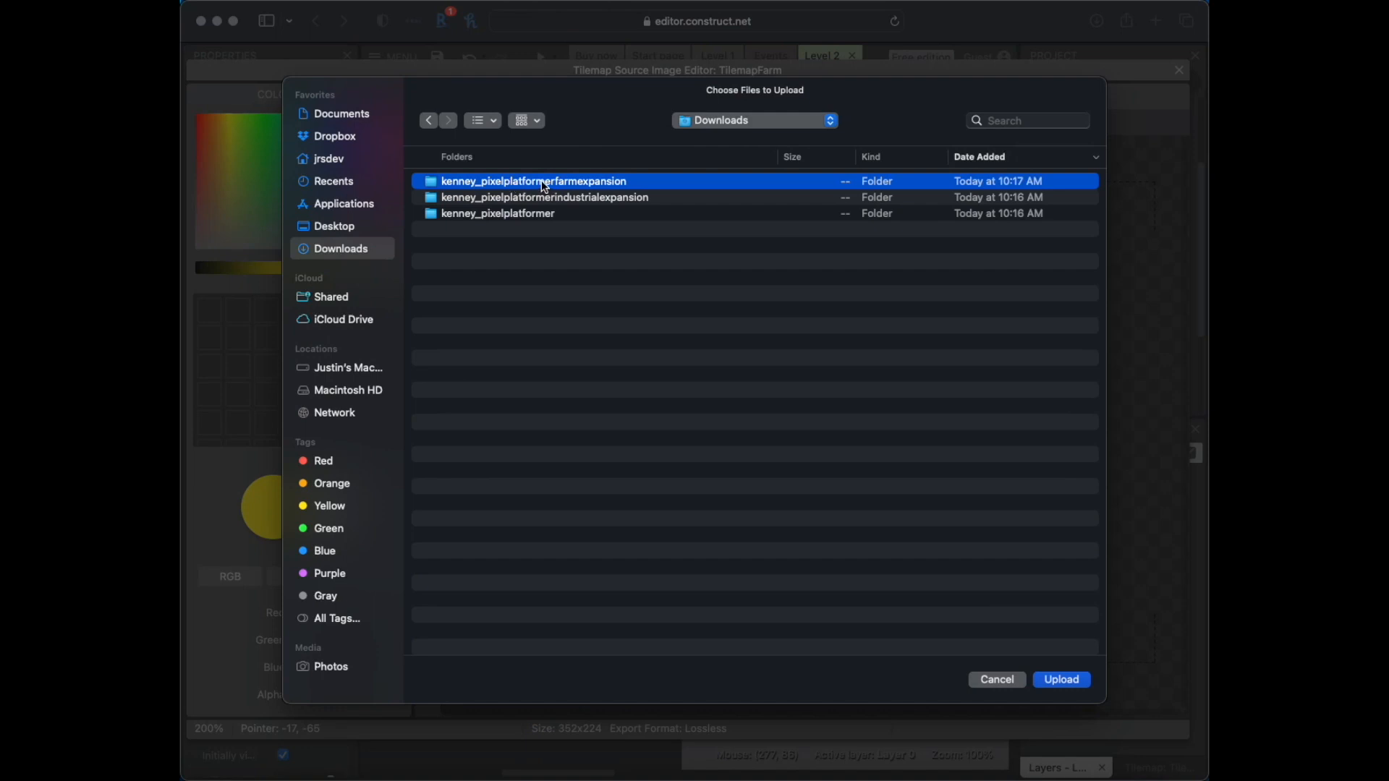
double_click(544, 183)
double_click(455, 215)
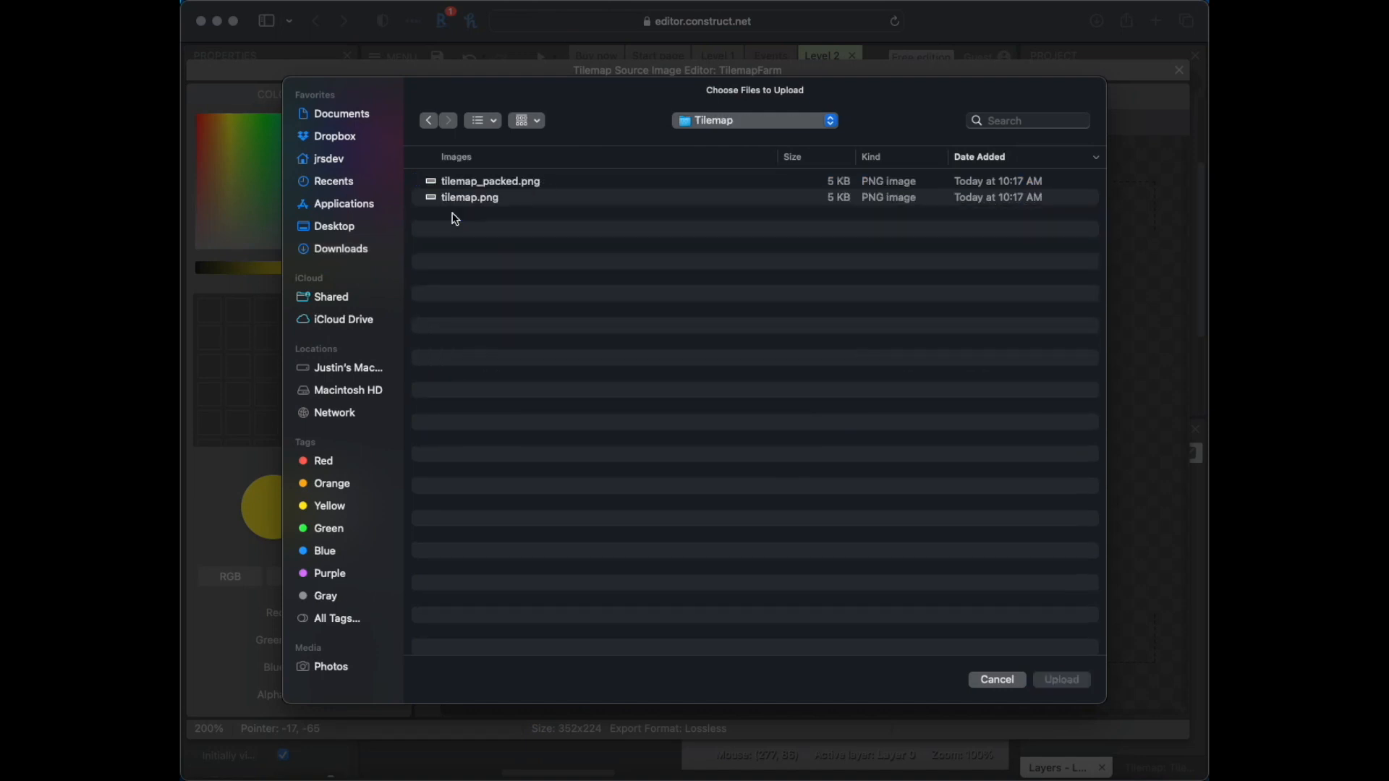
click(463, 198)
click(463, 186)
click(463, 199)
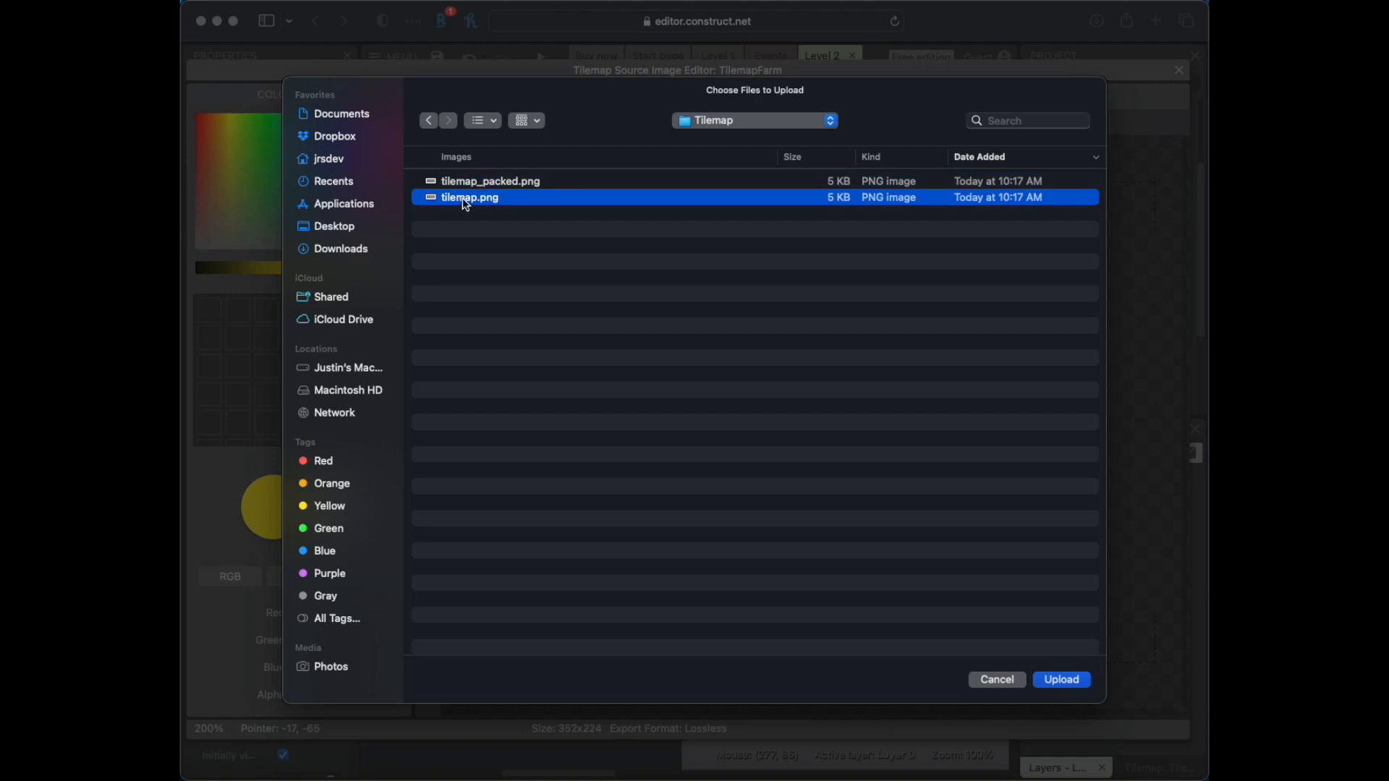
click(496, 182)
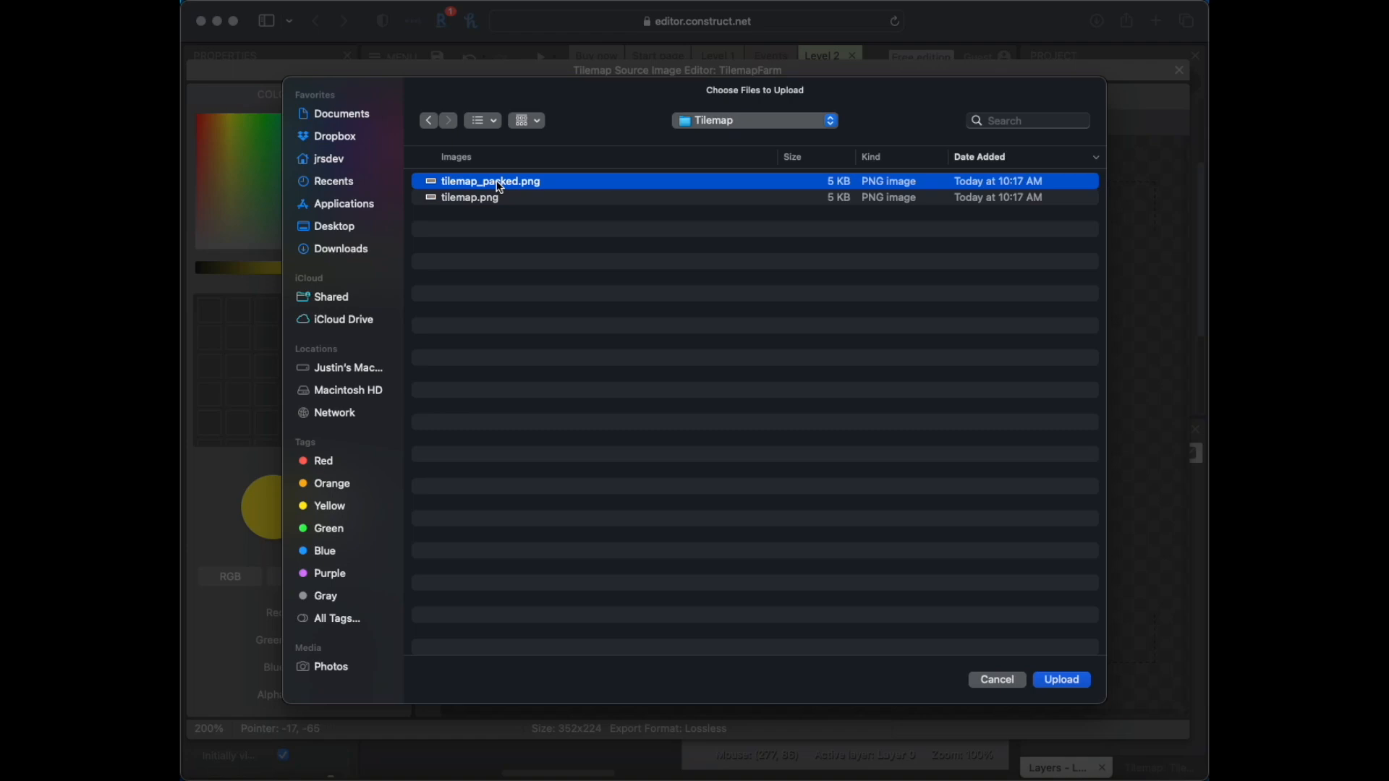
click(1069, 681)
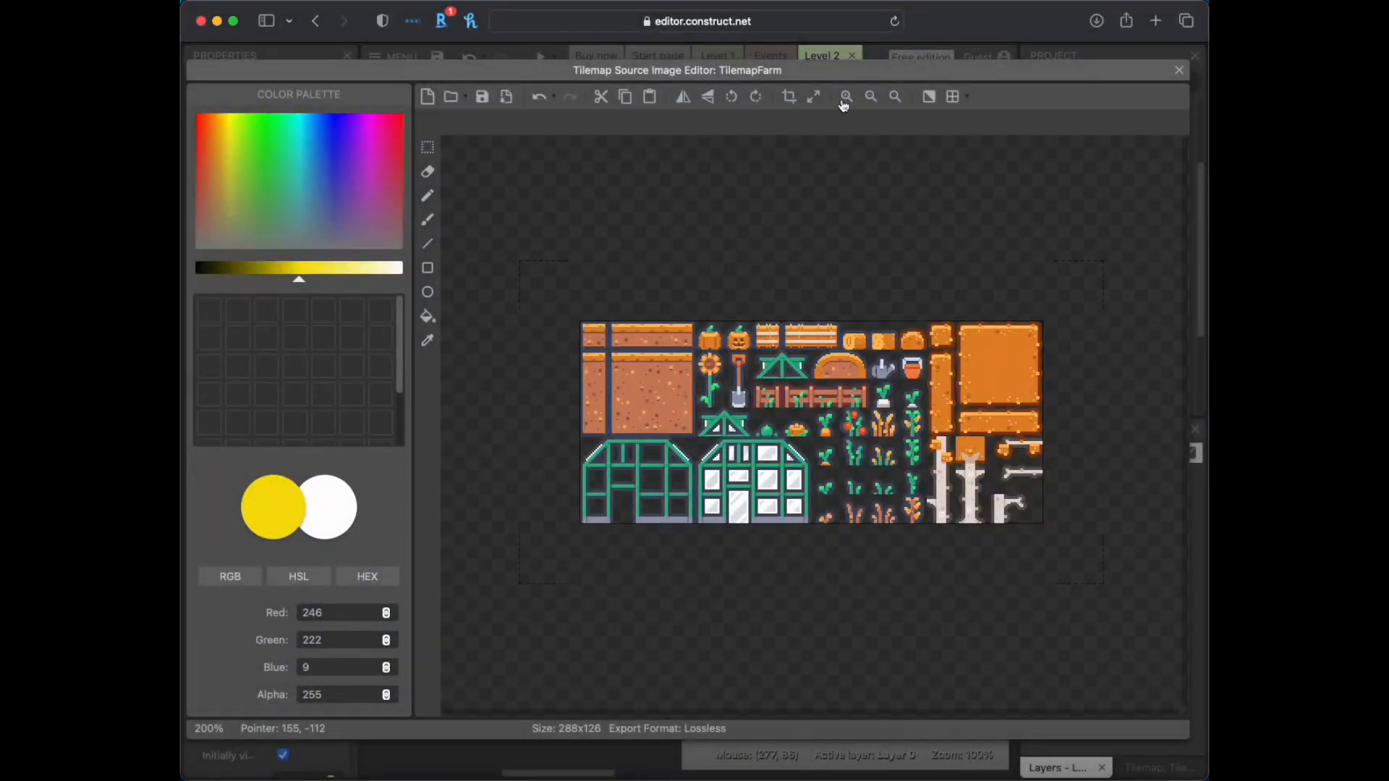
click(845, 100)
click(871, 96)
click(1179, 71)
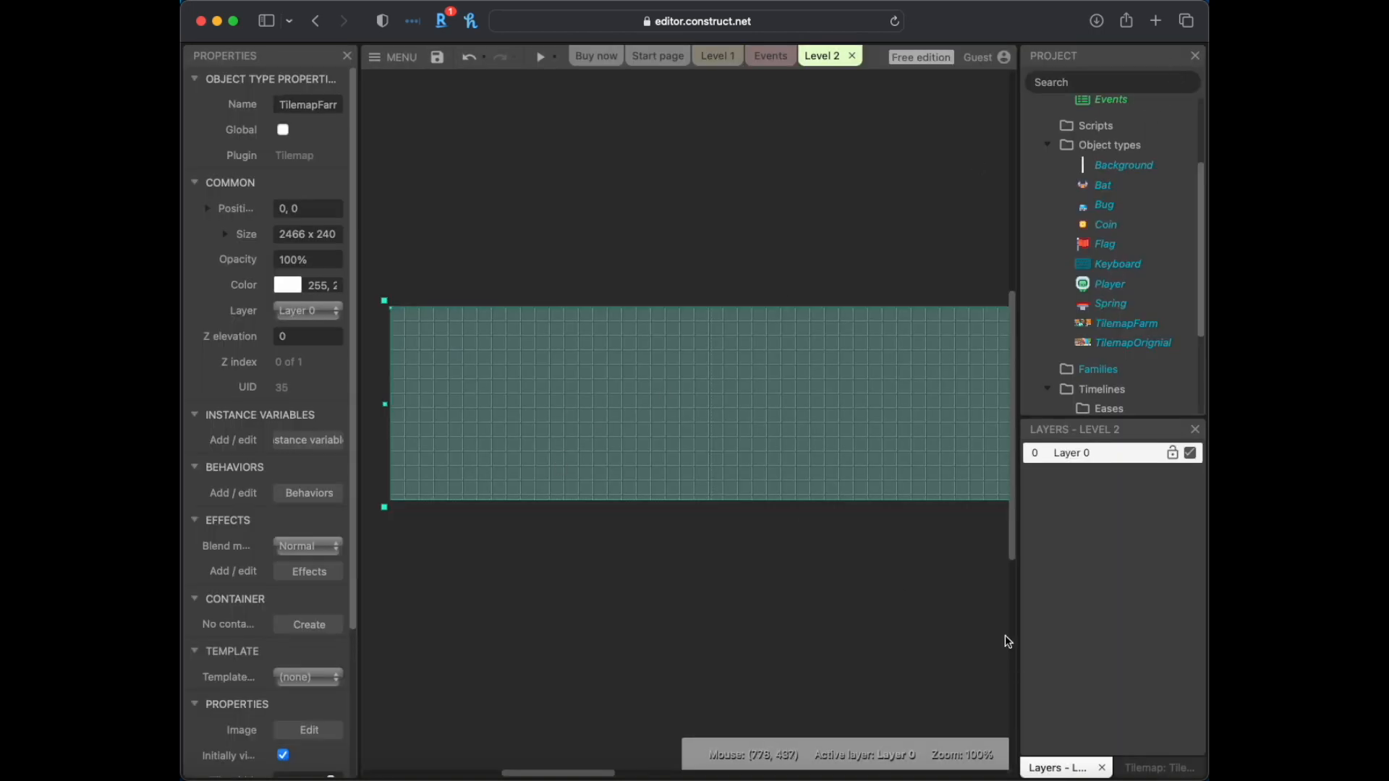
Step: Set the tile width and tile height of TilemapFarm to 18
scroll(291, 577, down, 5)
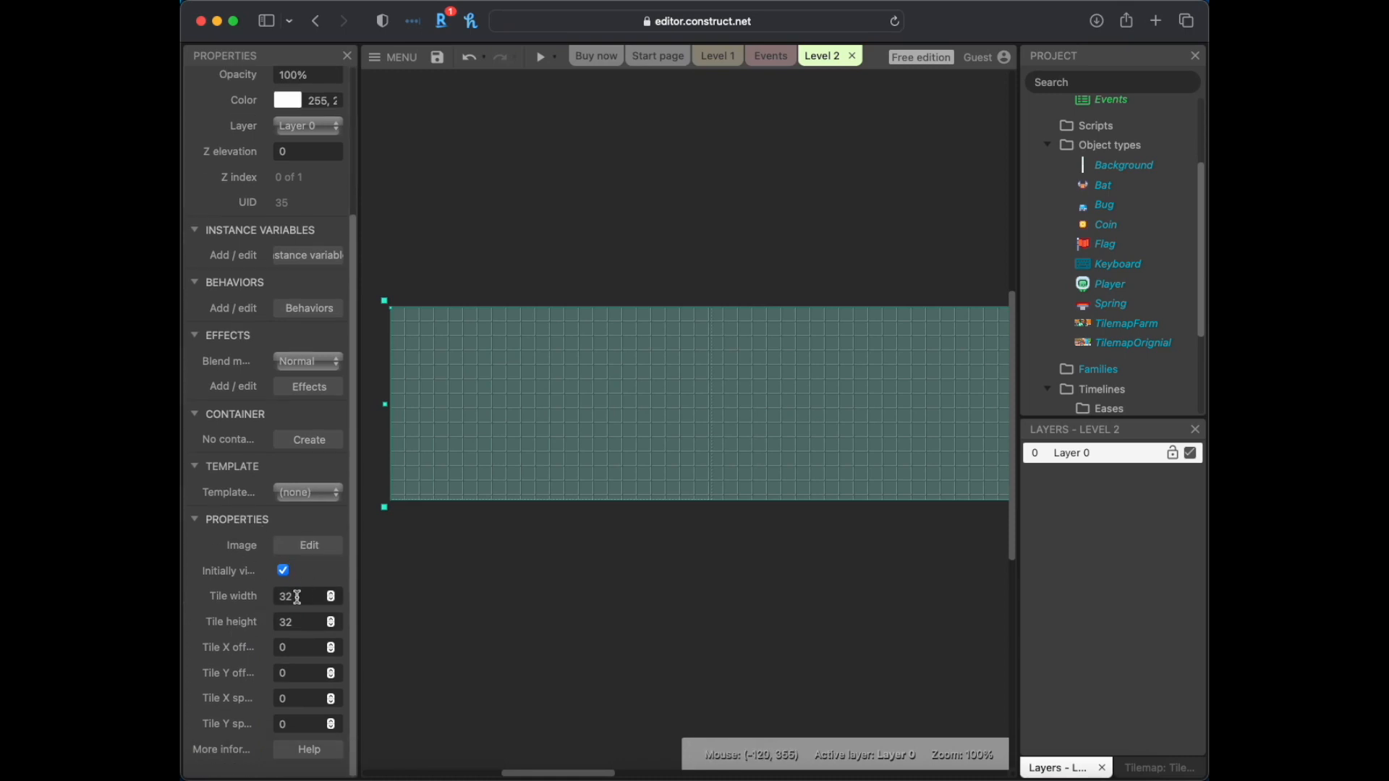
double_click(295, 594)
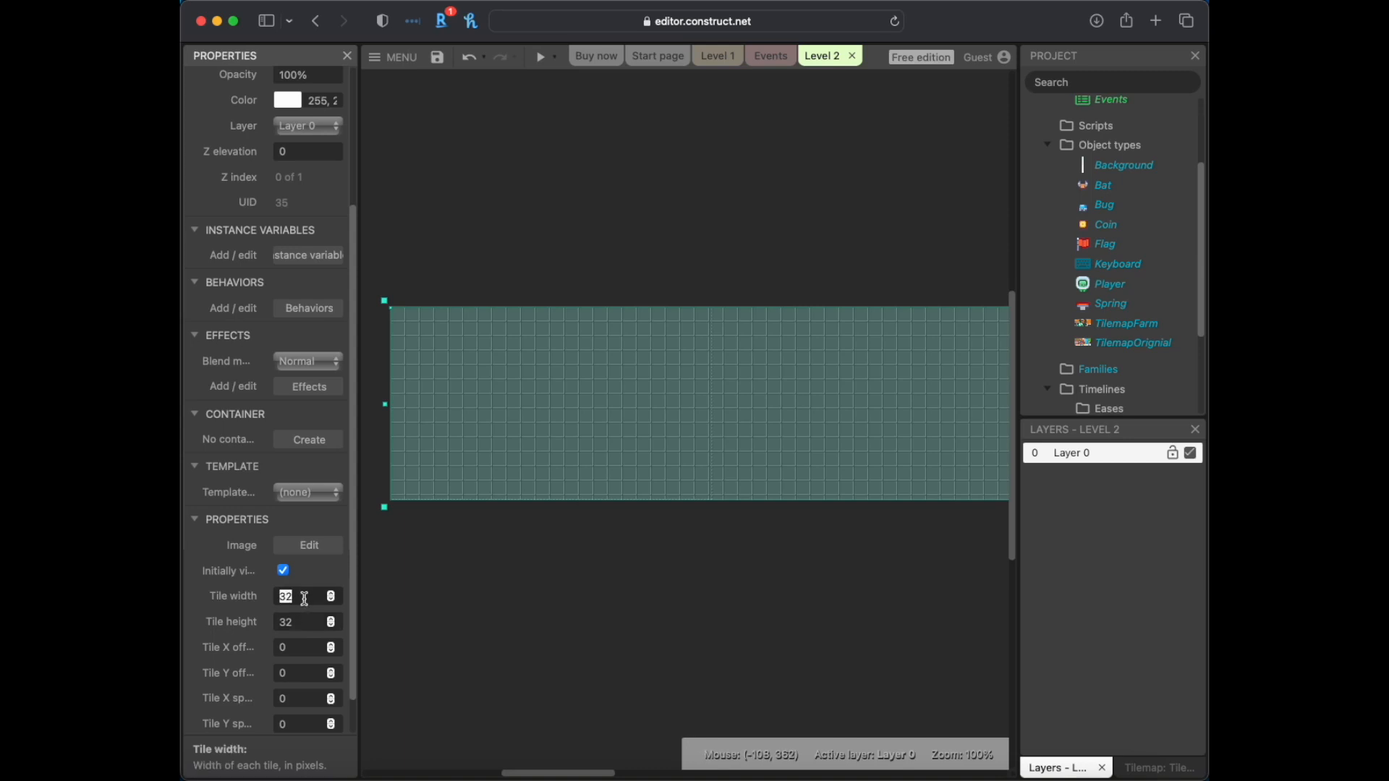
text(18)
key(Tab)
text(1)
key(Tab)
click(423, 589)
click(467, 416)
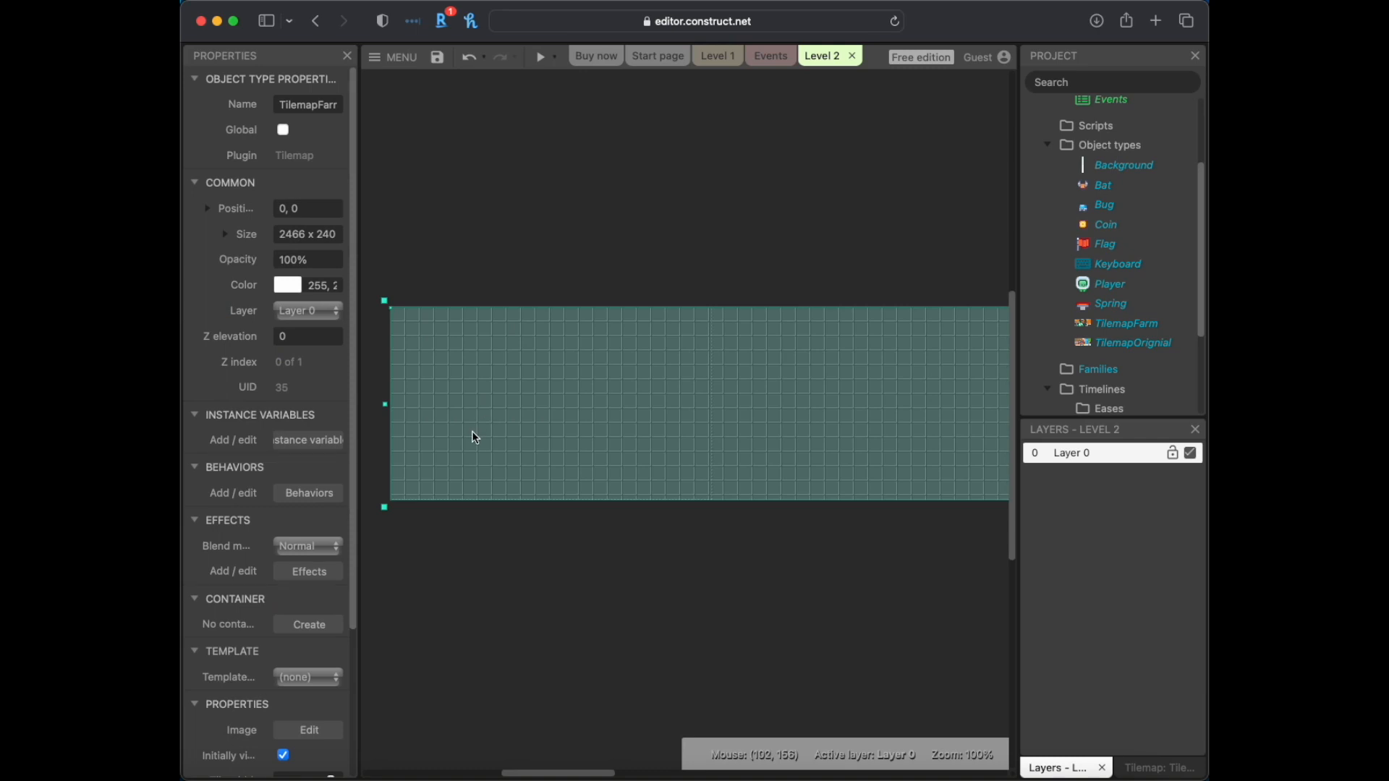
scroll(228, 666, down, 5)
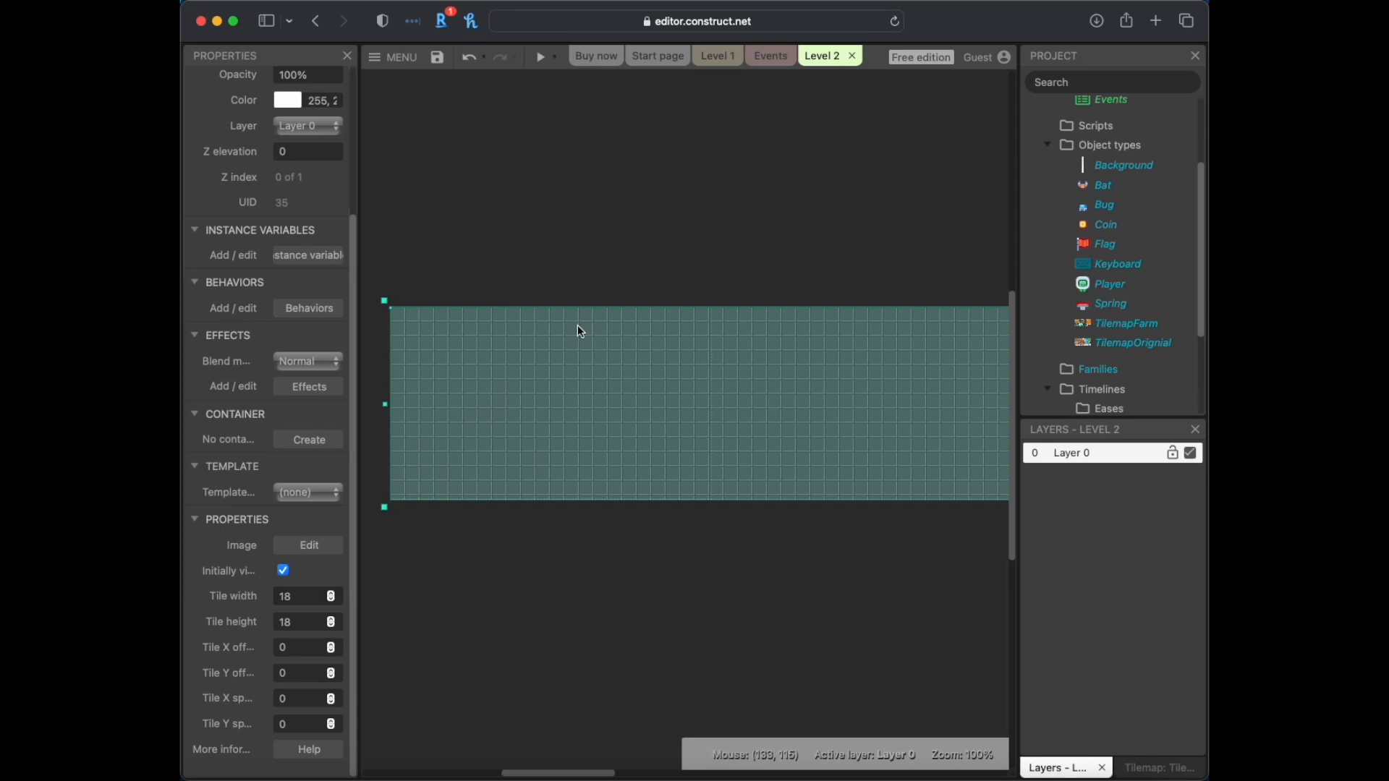
Step: Show the Tilemap bar with TilemapFarm's tiles and widen it slightly
click(1160, 768)
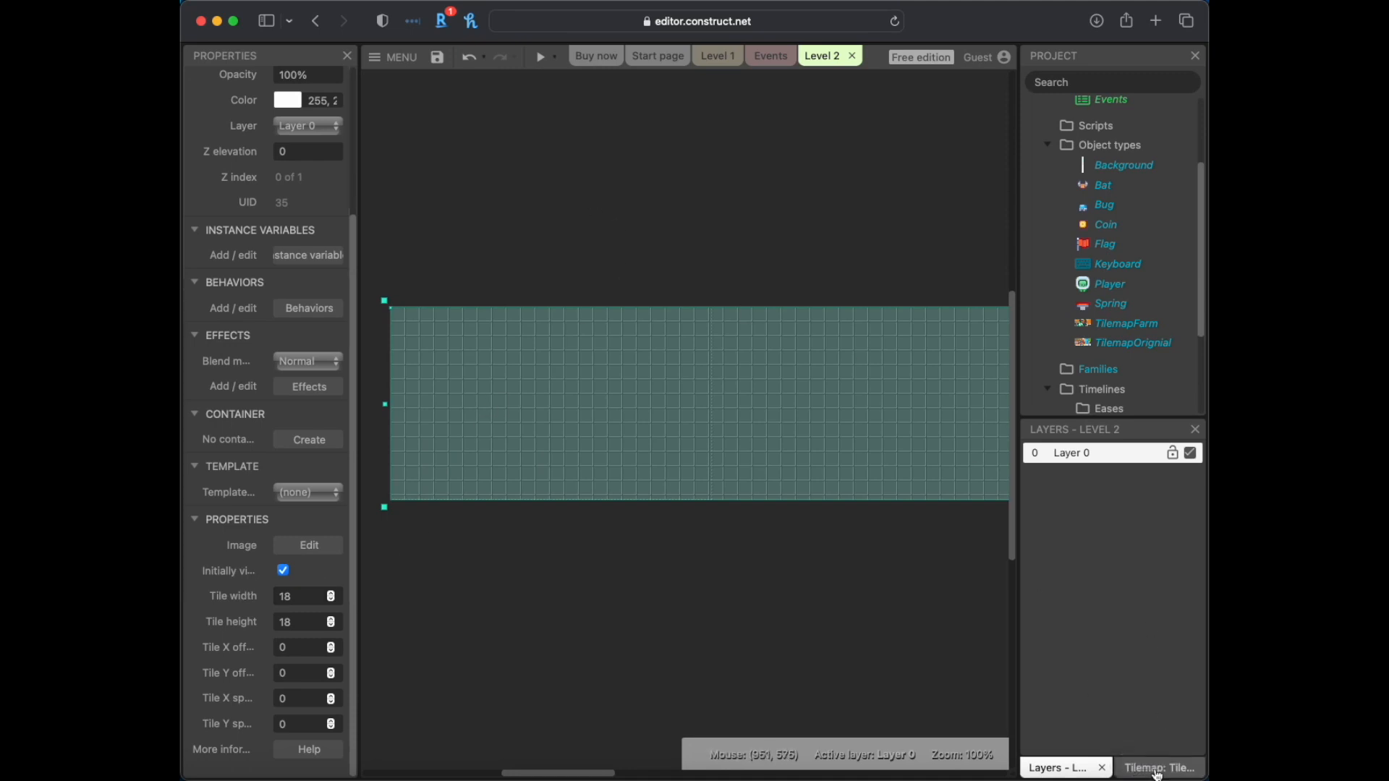
mouse_move(1018, 583)
mouse_down()
mouse_move(994, 583)
mouse_move(1005, 582)
mouse_up()
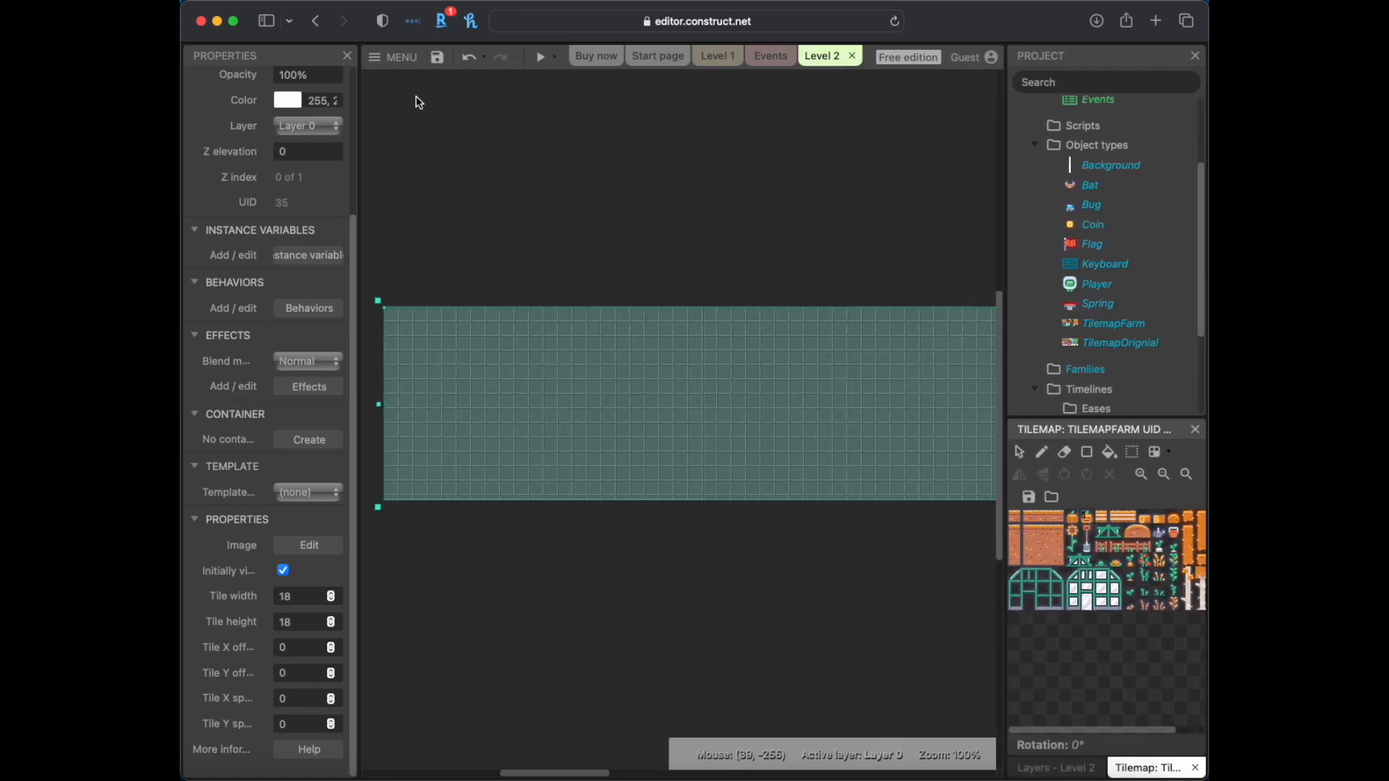
click(414, 66)
mouse_move(458, 180)
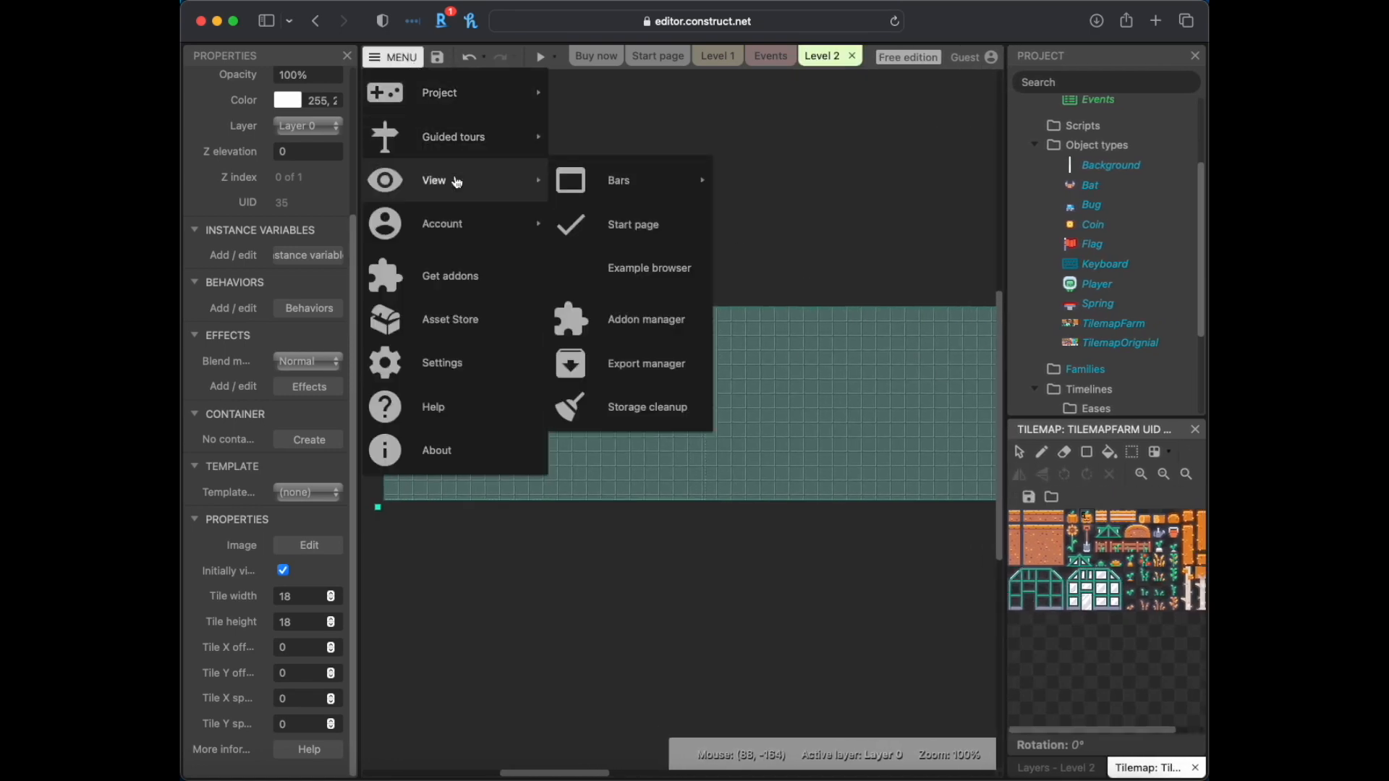
mouse_move(608, 200)
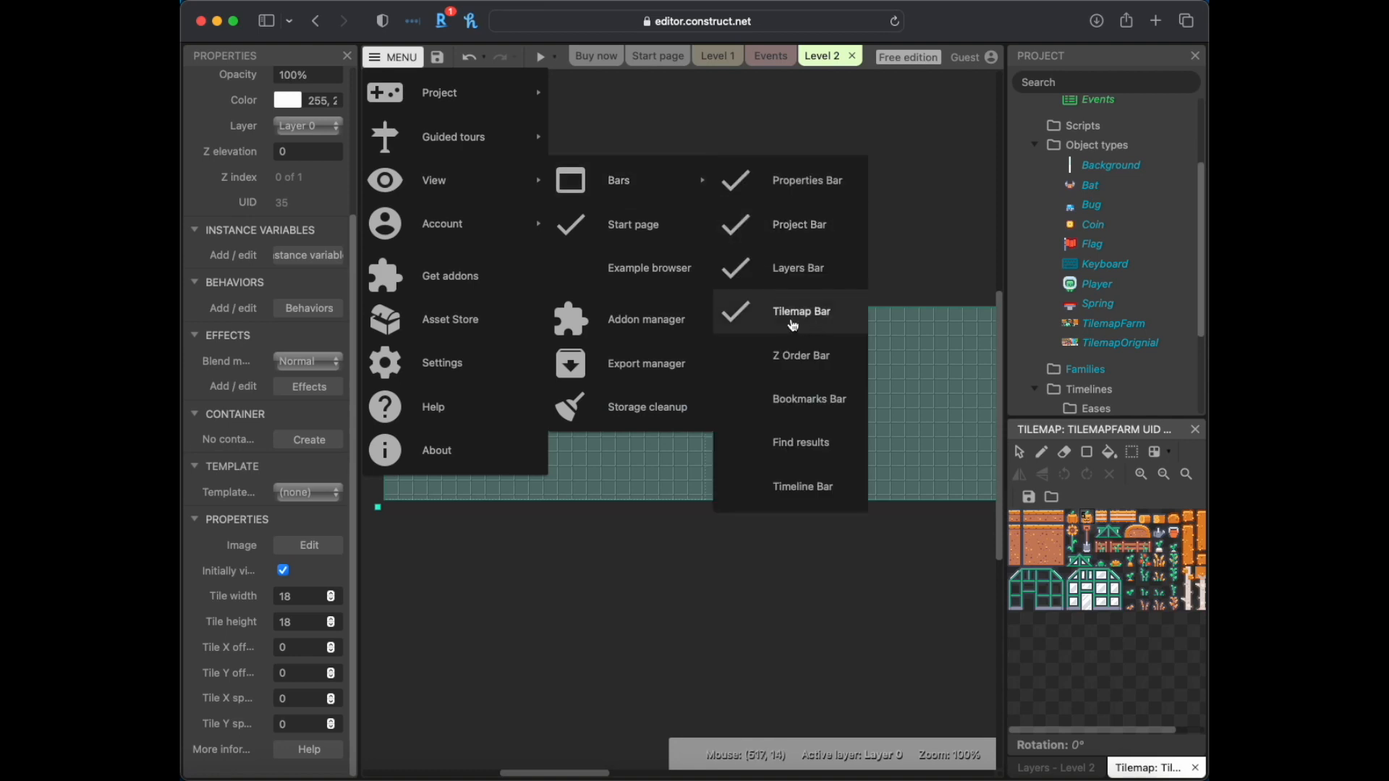
click(799, 323)
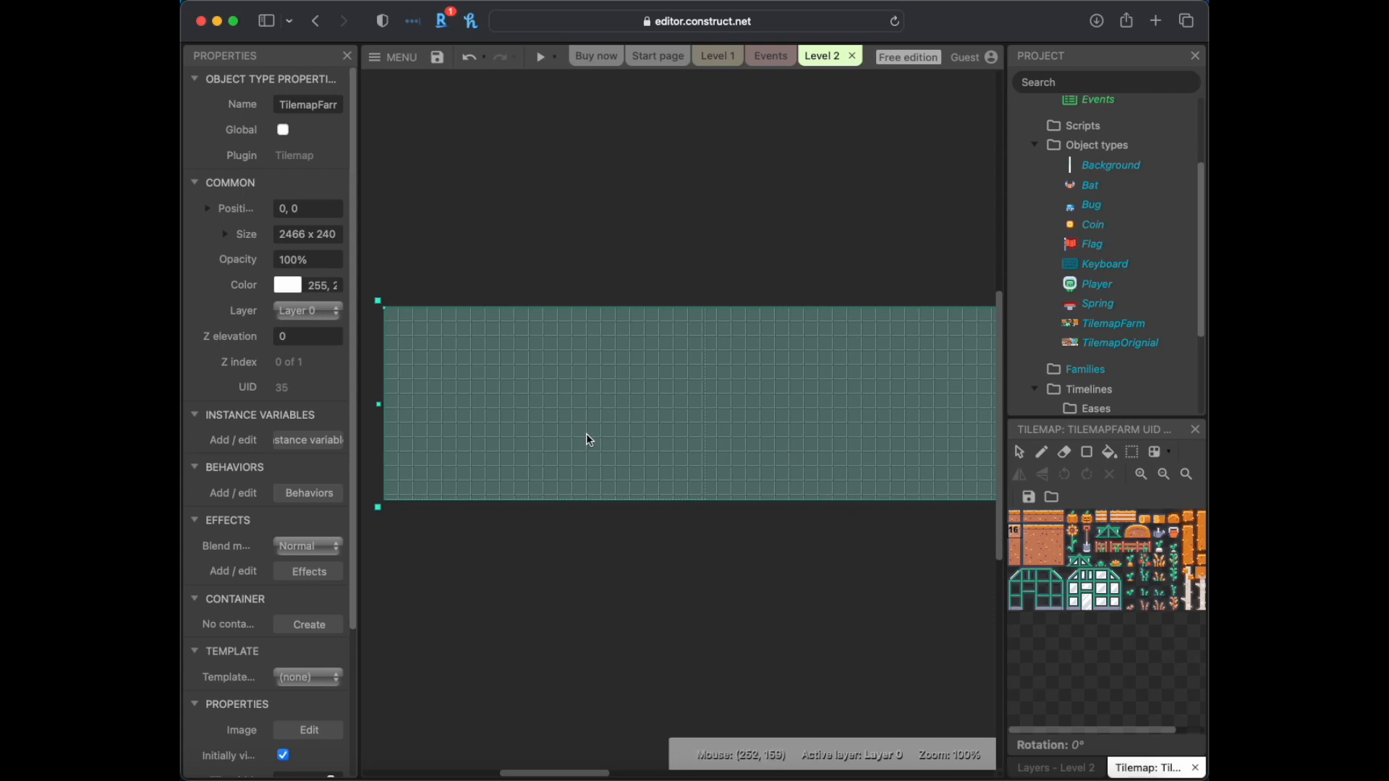
Step: Paint a block of grass-topped dirt tiles, 3 wide and 2 high, near the lower edge of Level 2
click(1041, 455)
drag(1035, 537, 1061, 563)
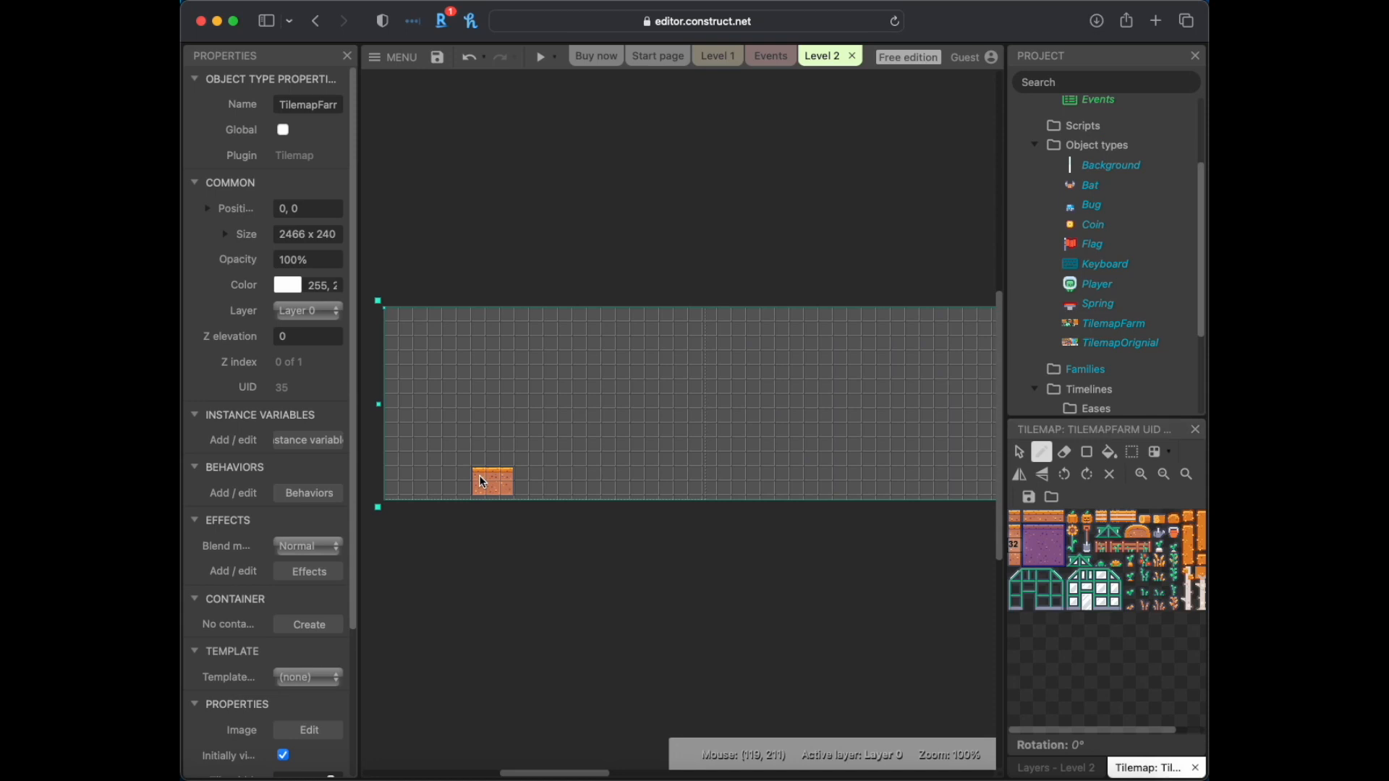
ctrl+scroll(540, 511, up, 10)
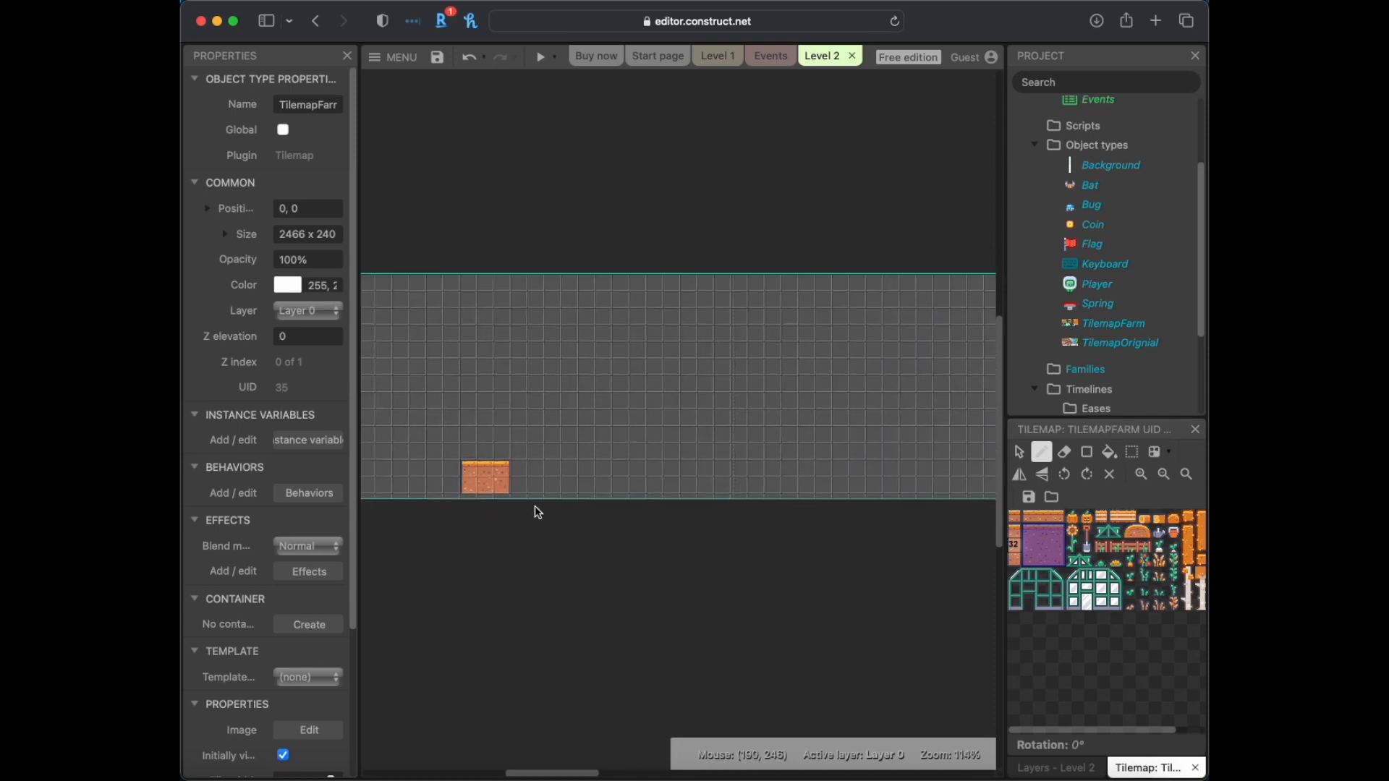
ctrl+scroll(479, 487, up, 2)
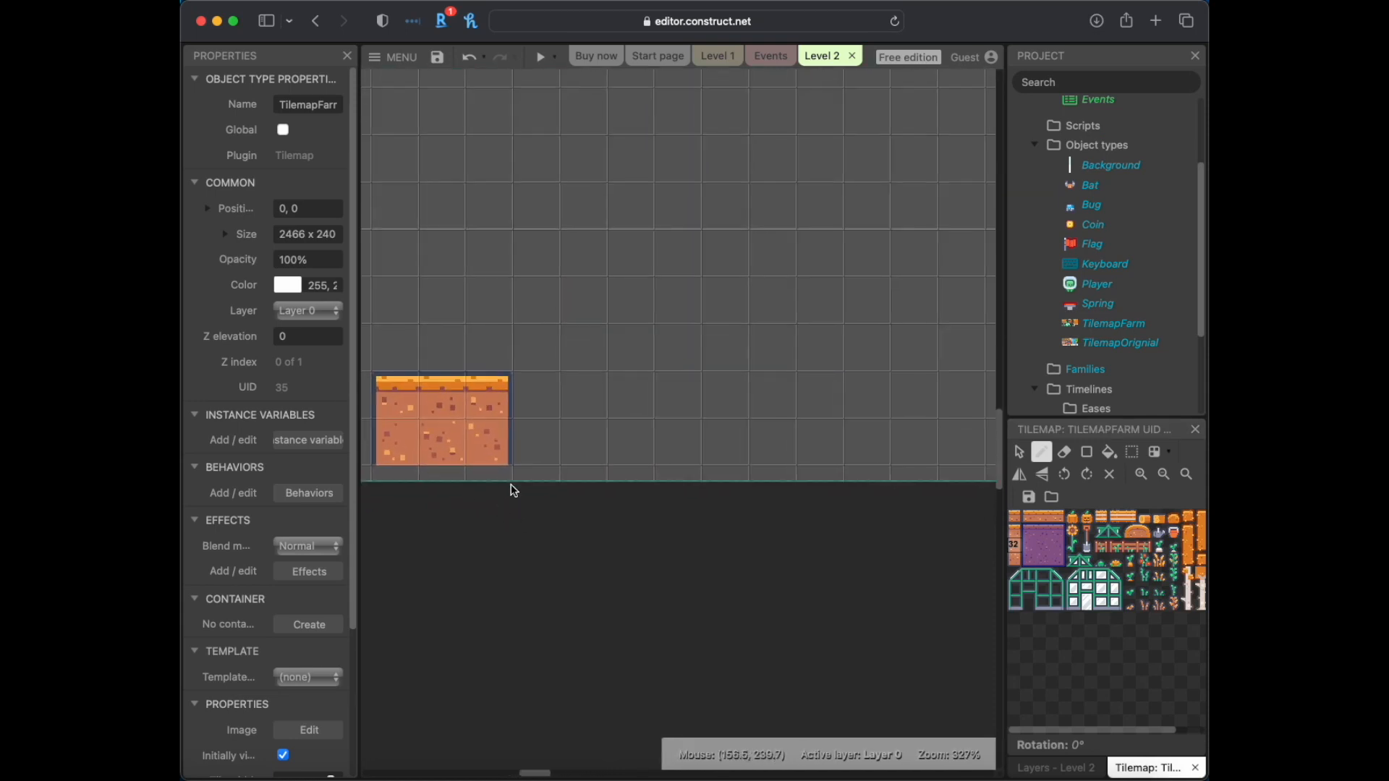
middle_drag(492, 502, 862, 468)
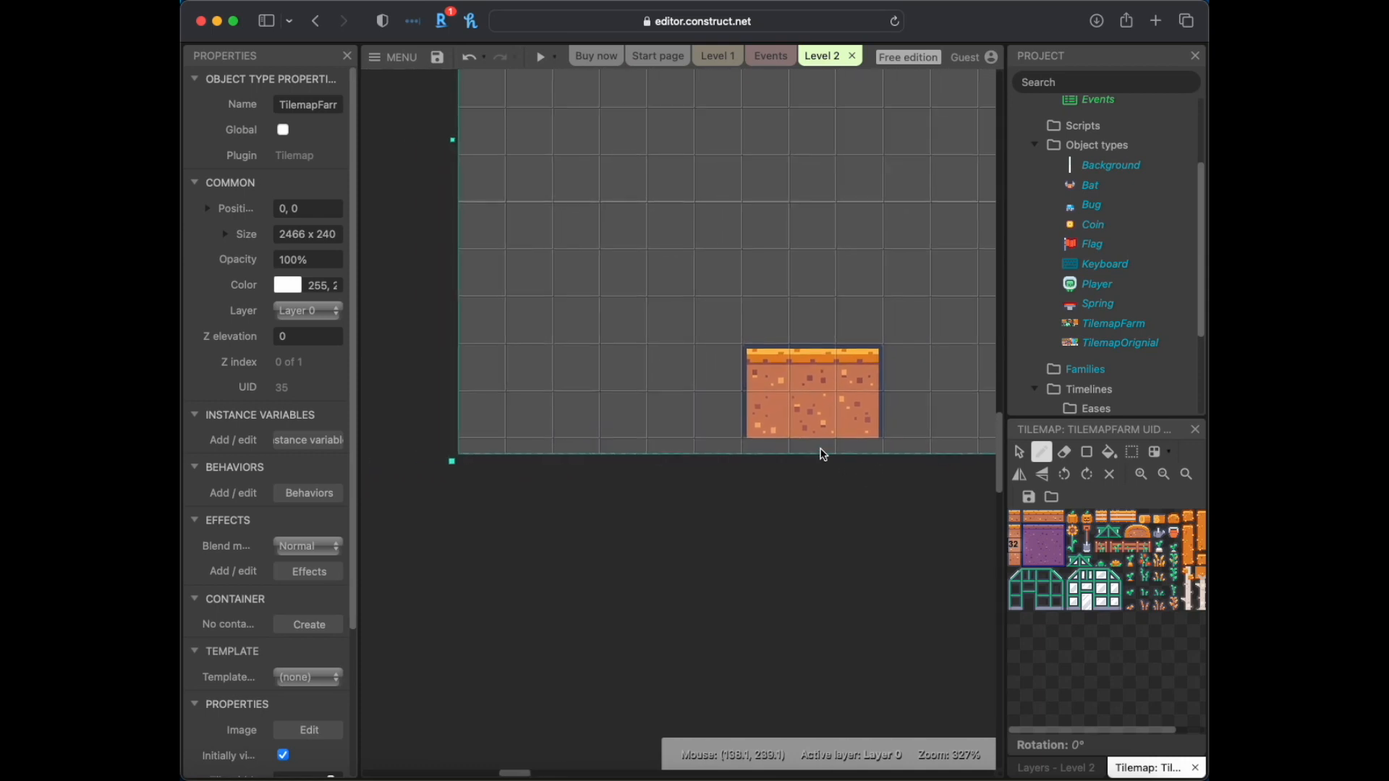
Step: Extend TilemapFarm downward to a size of 2466 x 252 and paint a three-tile bottom dirt row beneath the block
drag(453, 465, 448, 477)
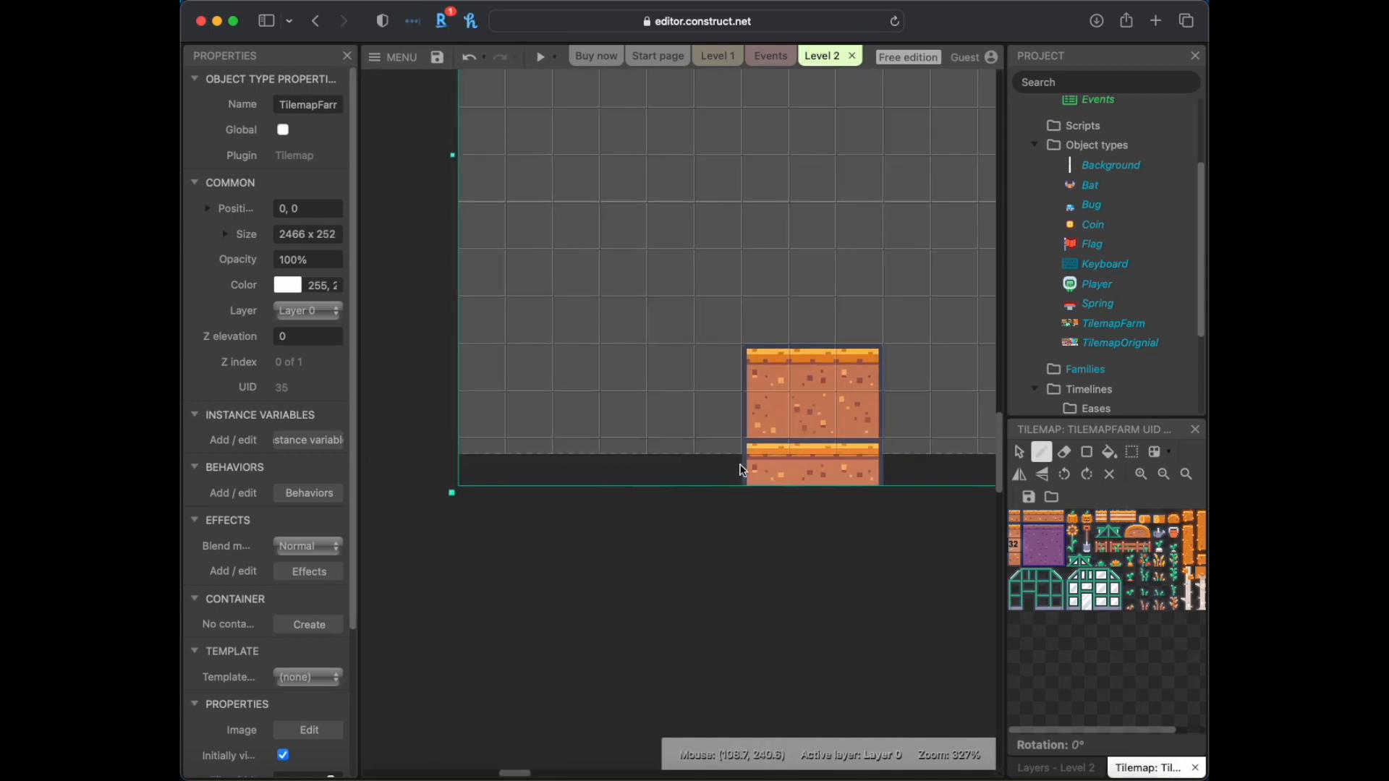
click(1042, 557)
drag(1029, 559, 1057, 559)
click(790, 464)
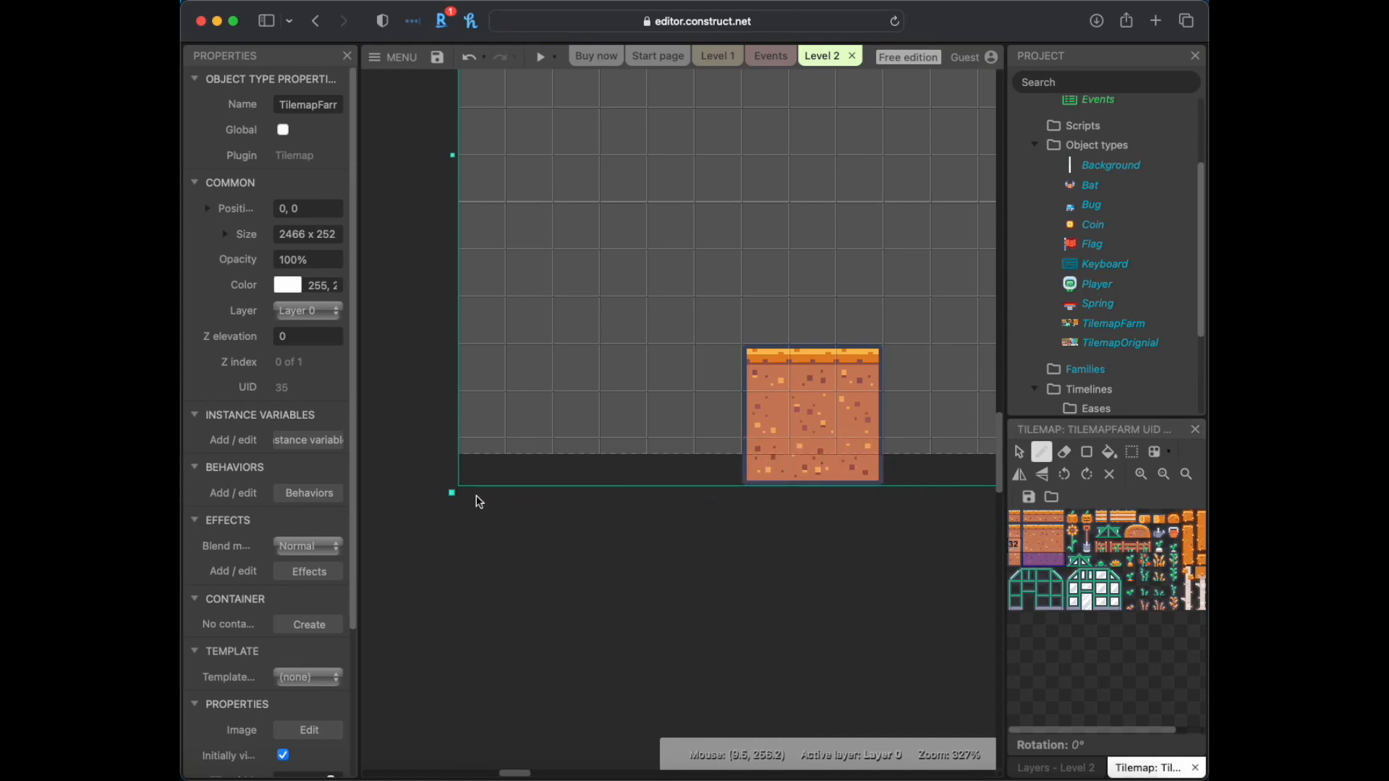
mouse_move(452, 488)
mouse_down()
mouse_move(455, 450)
mouse_move(452, 475)
mouse_up()
mouse_move(739, 461)
middle_down()
mouse_move(620, 518)
mouse_move(681, 550)
mouse_move(491, 564)
middle_up()
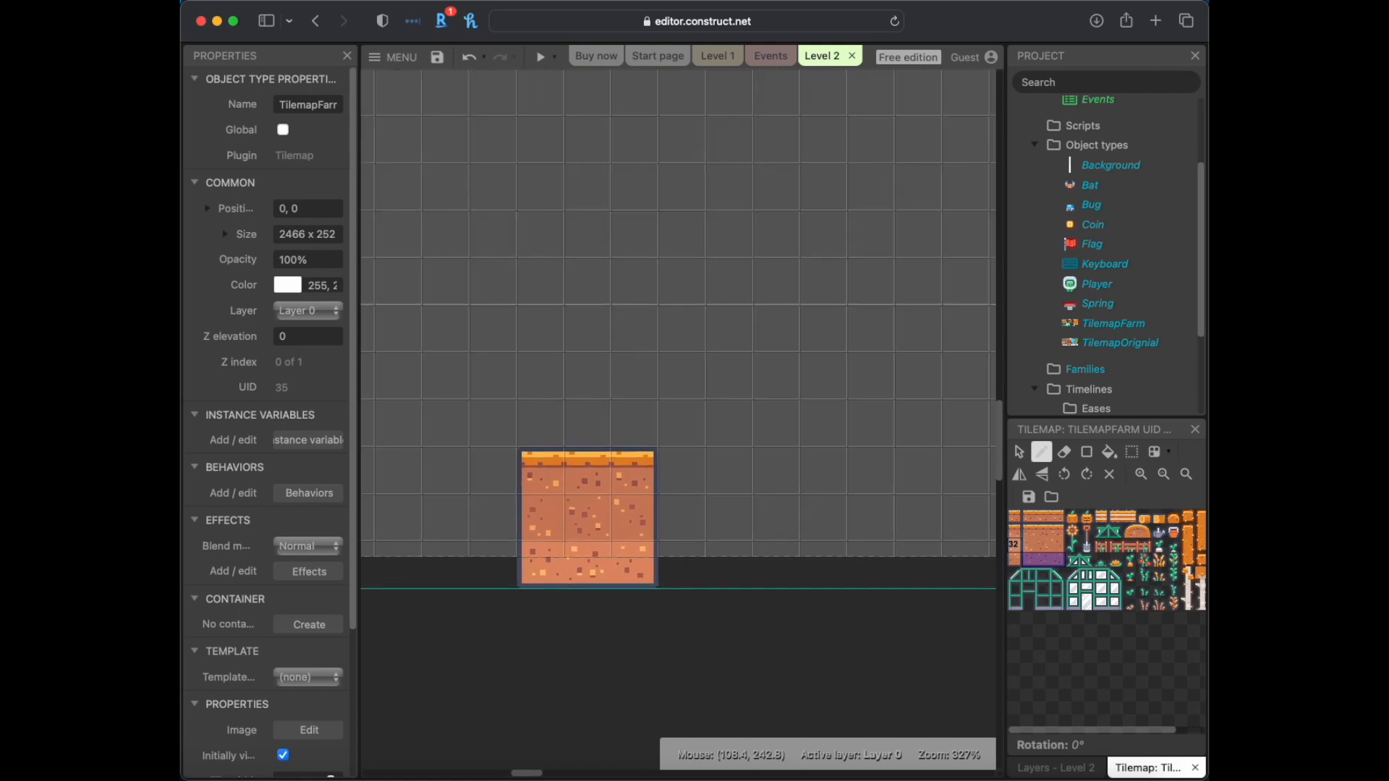
Step: Place a pumpkin tile on the middle of the dirt block and turn off collision for the pumpkin tile
click(1073, 516)
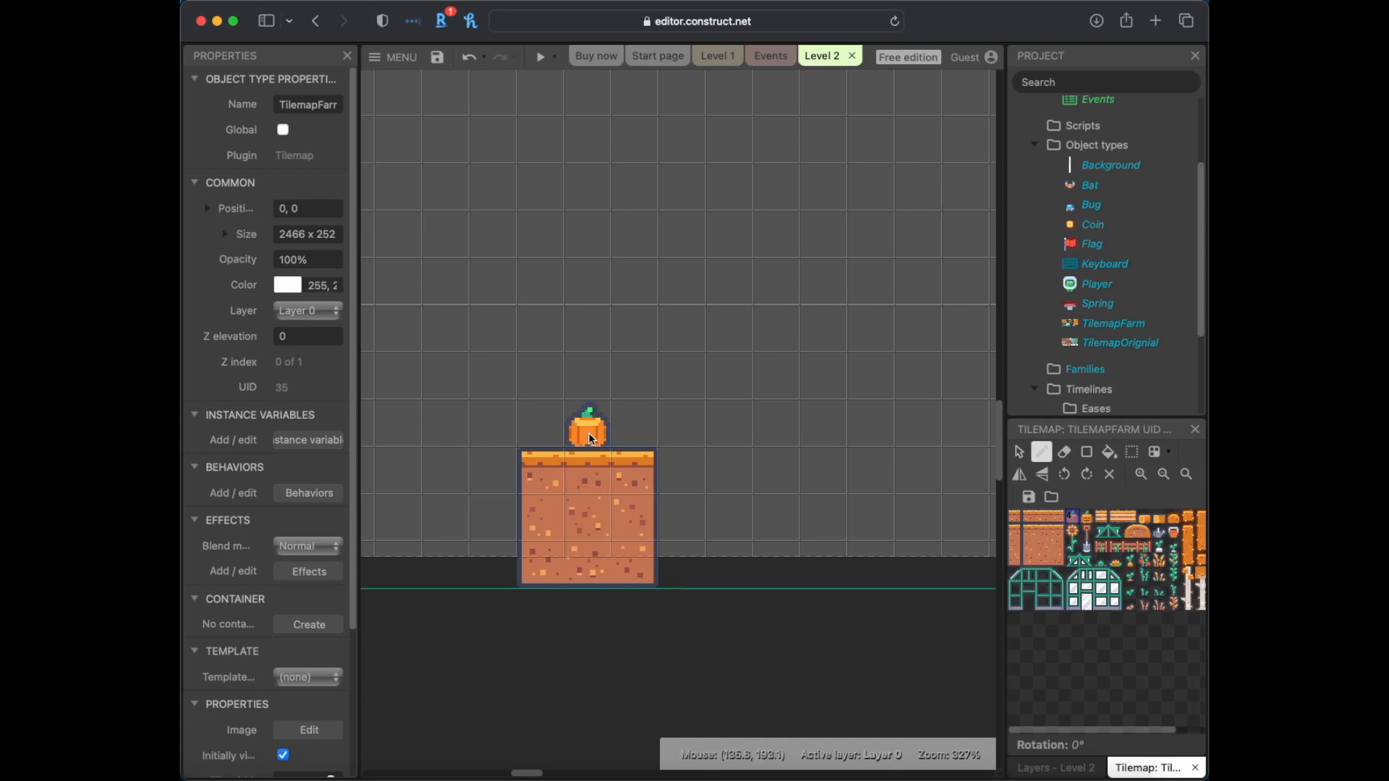
click(587, 435)
double_click(1072, 517)
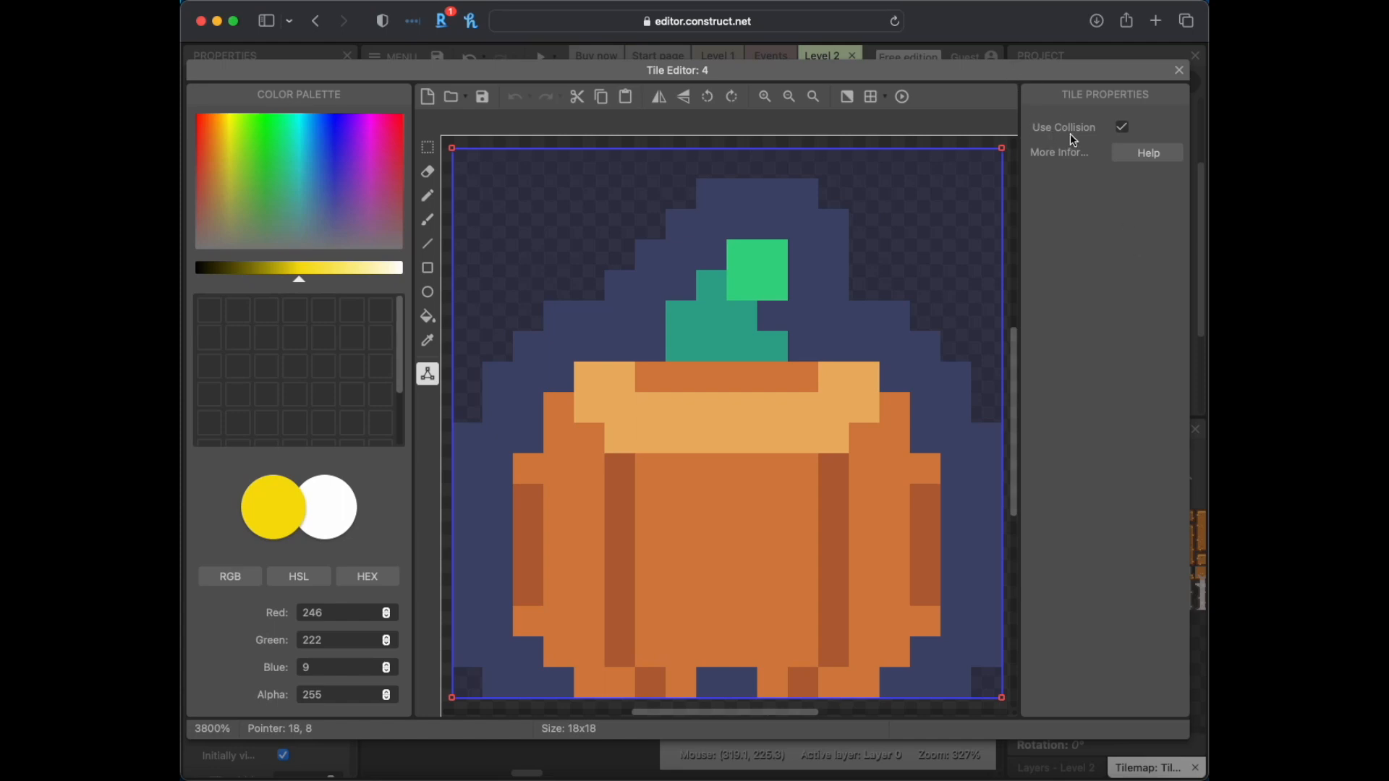
click(1125, 131)
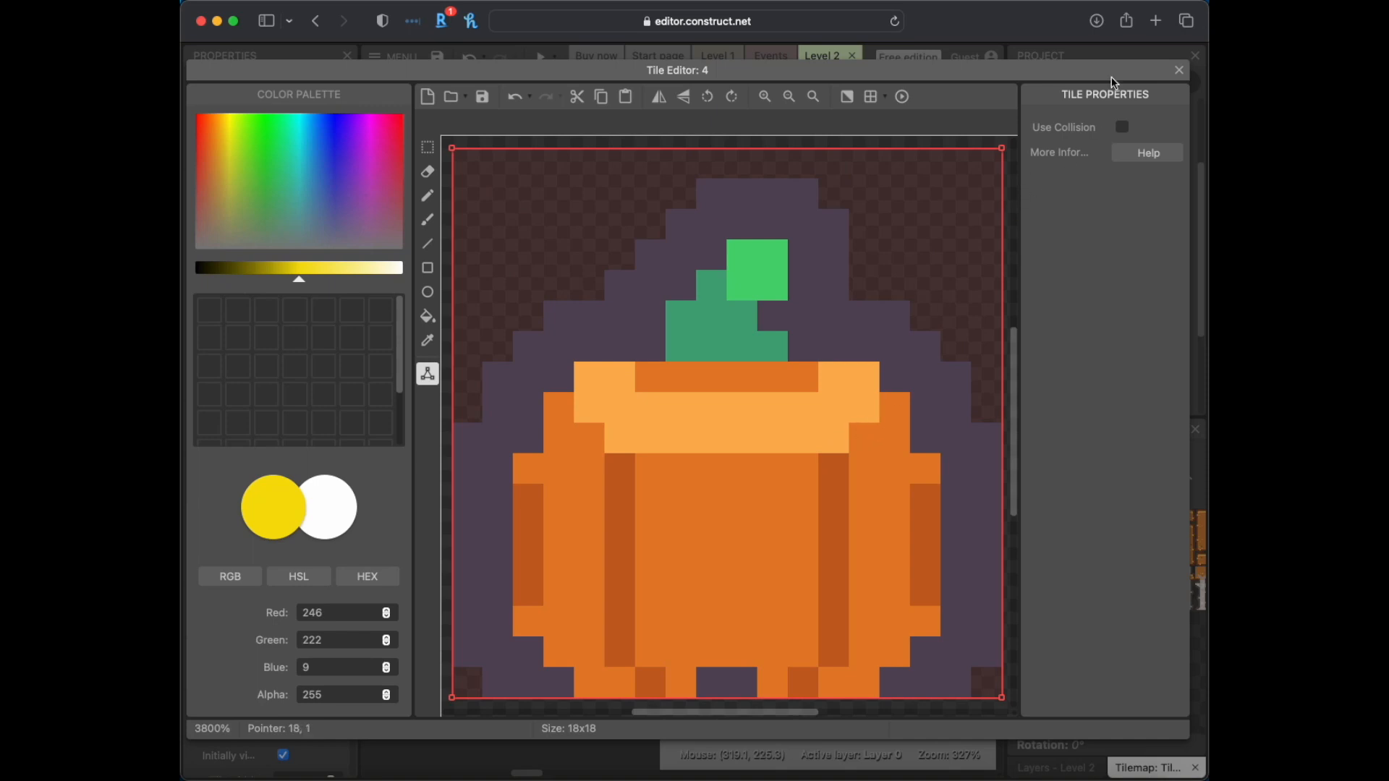
click(1179, 70)
click(741, 466)
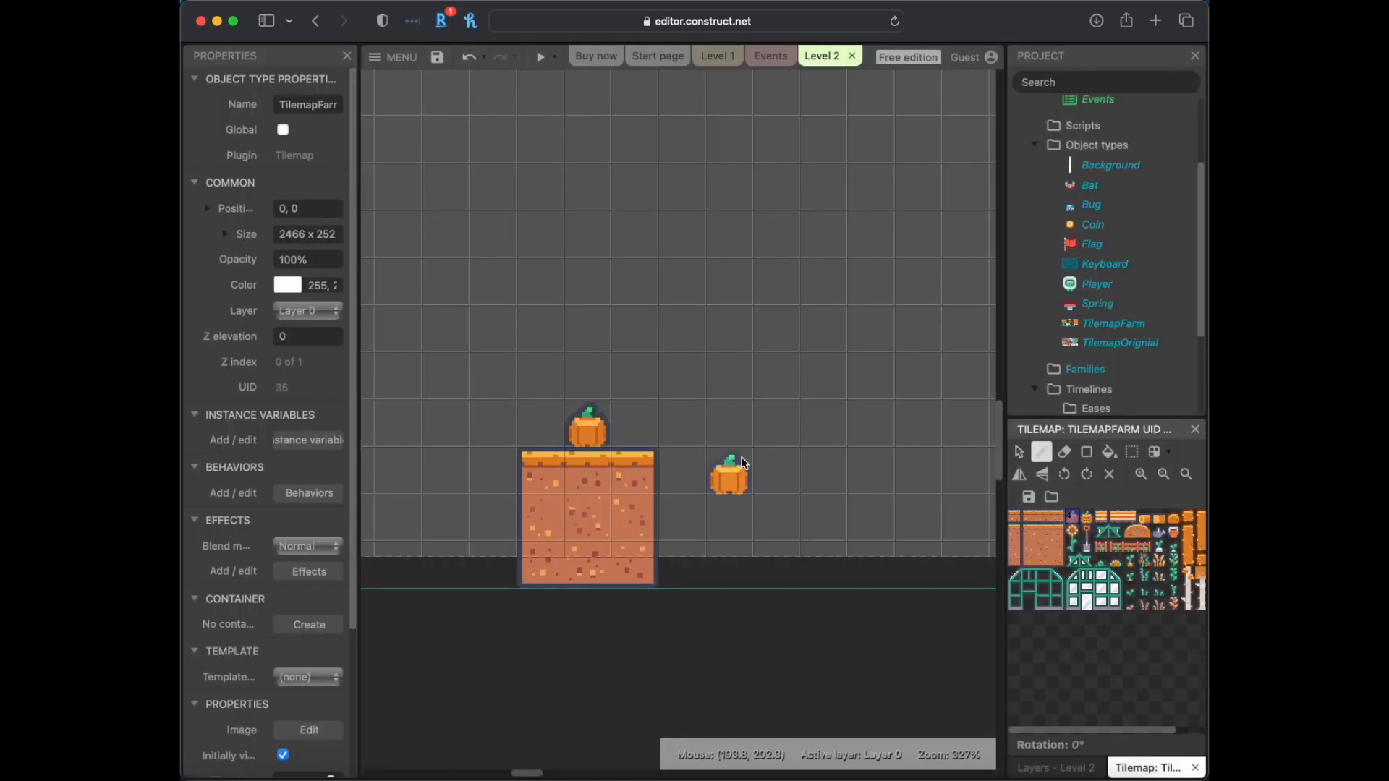
scroll(737, 468, up, 3)
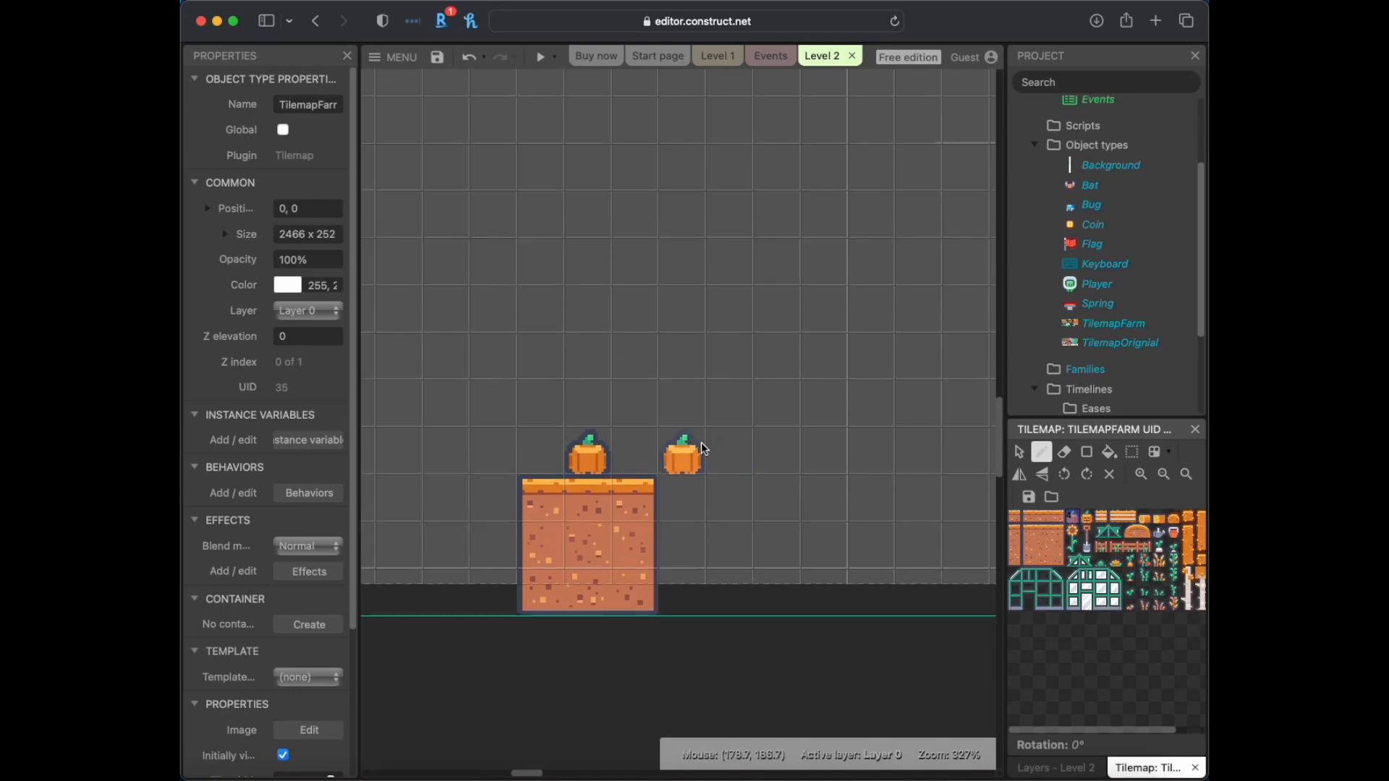
scroll(687, 445, up, 3)
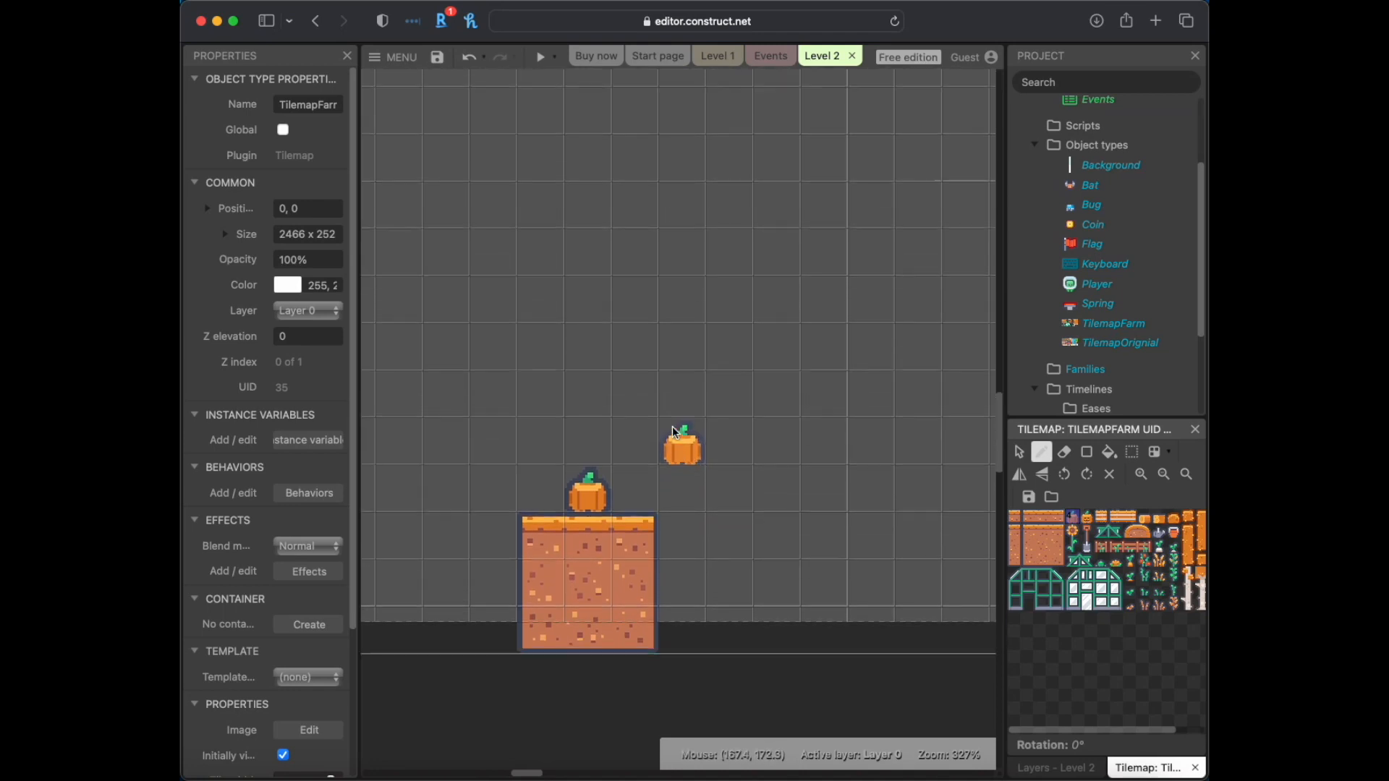
scroll(579, 463, up, 1)
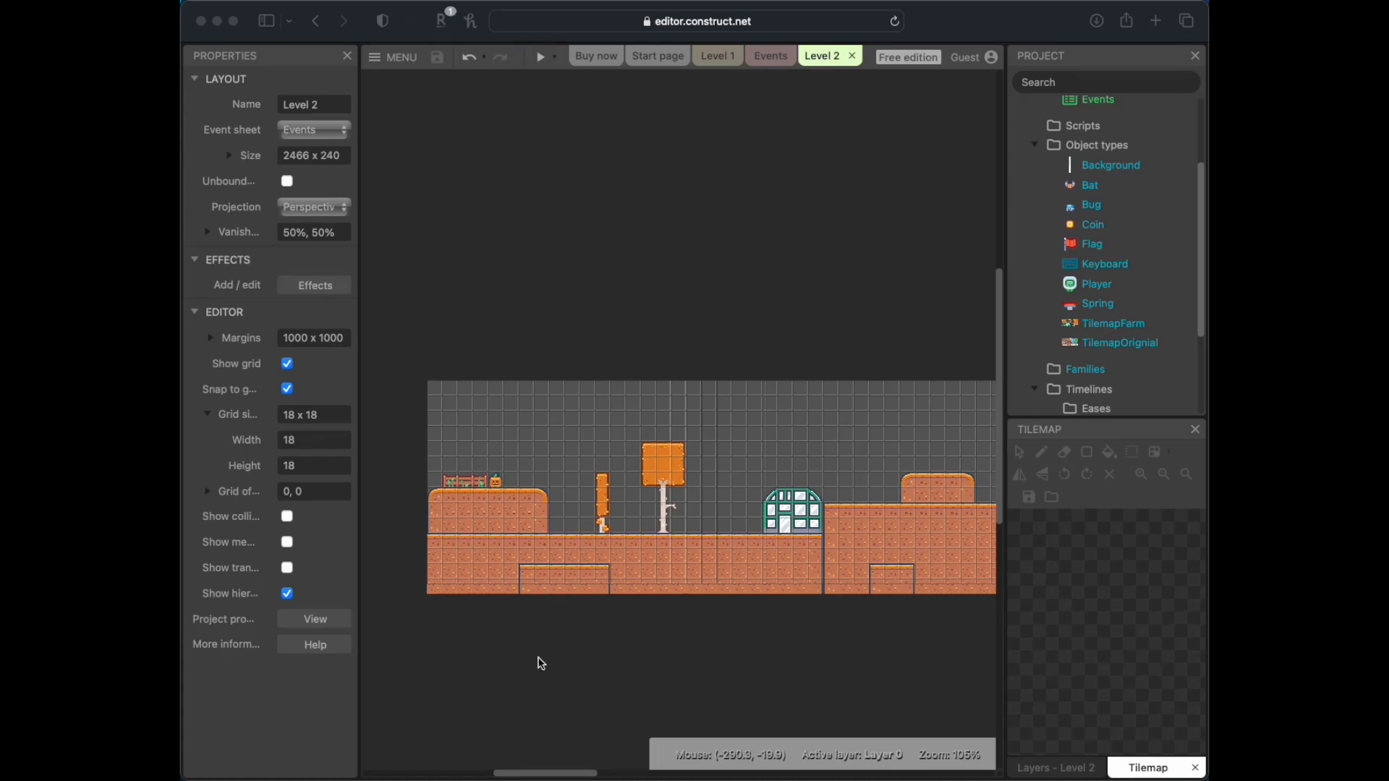
Step: Look over the whole painted farm layout of Level 2 from its start to its far end, examining terrain and decorations
ctrl+scroll(578, 702, up, 2)
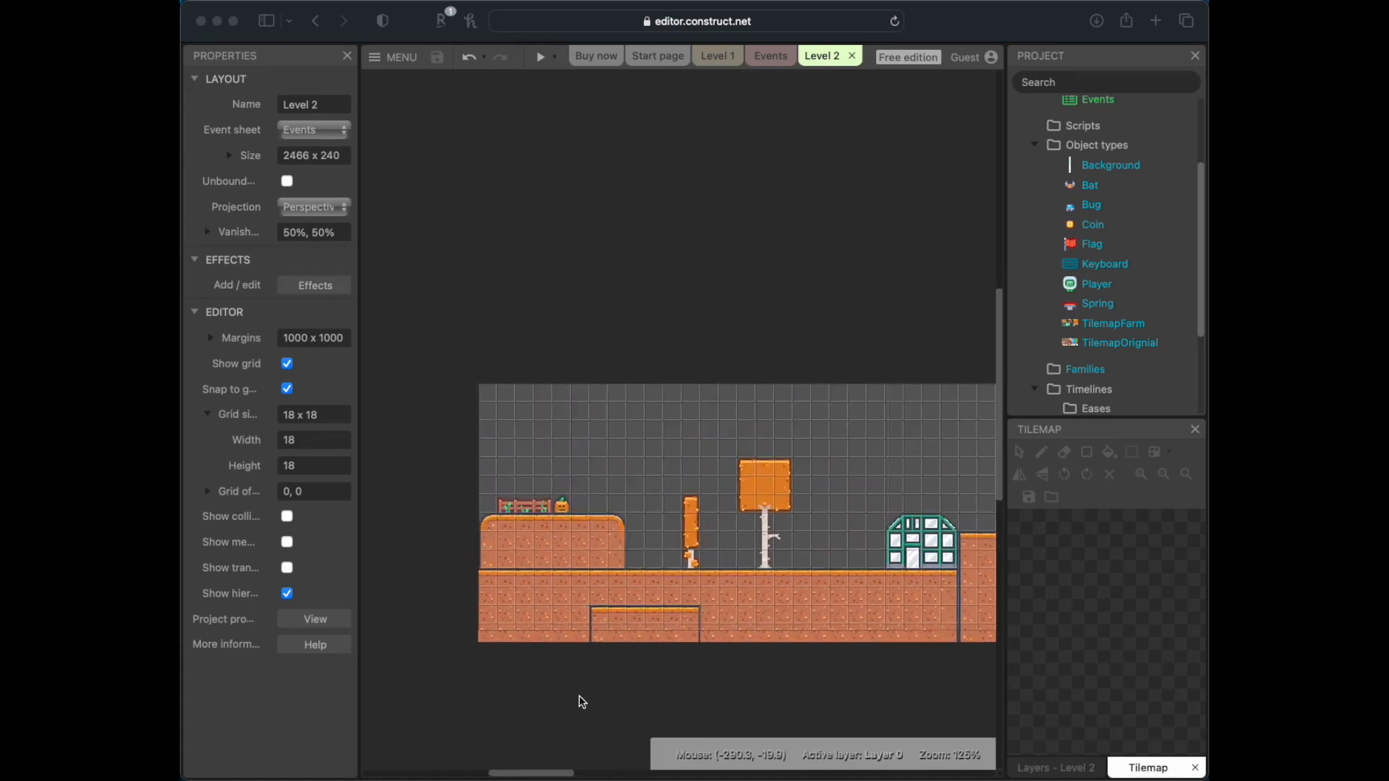
ctrl+scroll(579, 702, up, 4)
click(519, 525)
middle_drag(535, 564, 380, 430)
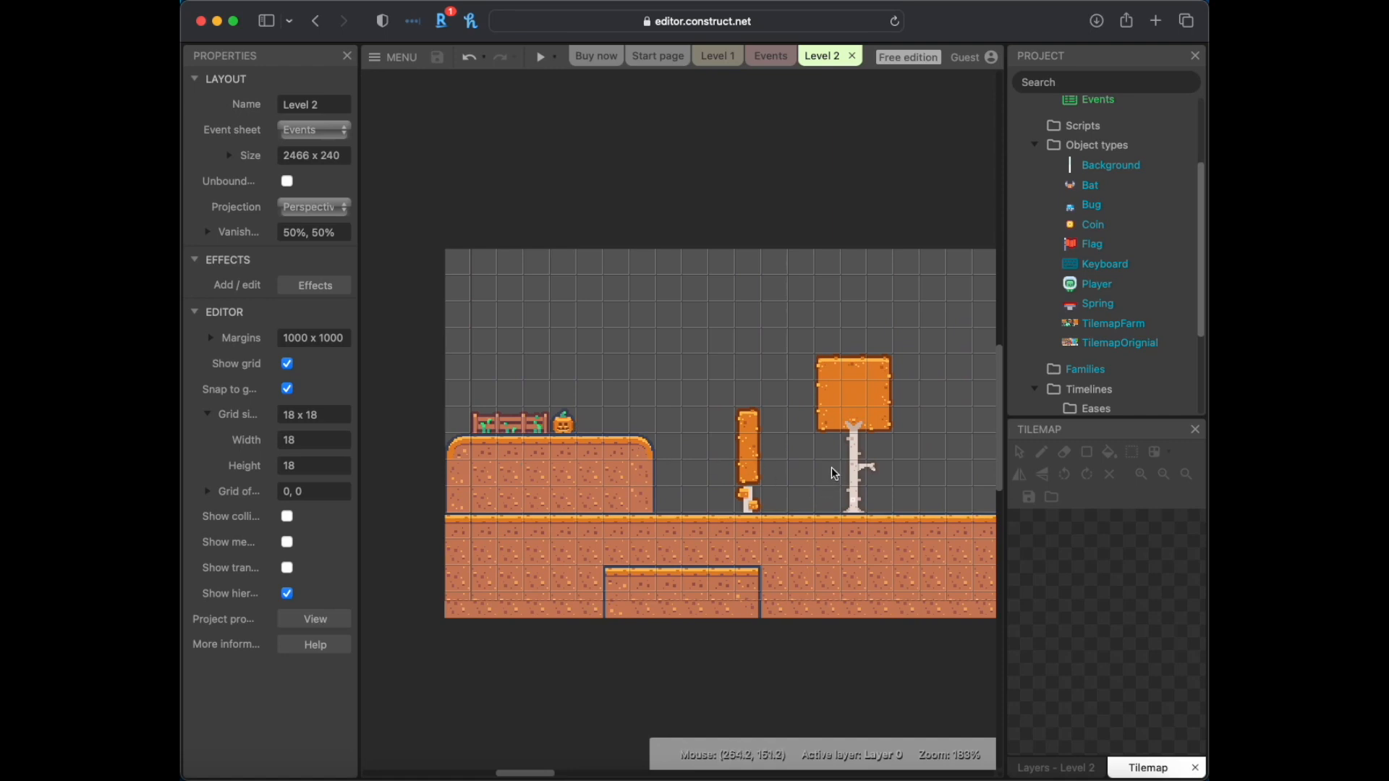
middle_drag(834, 474, 518, 499)
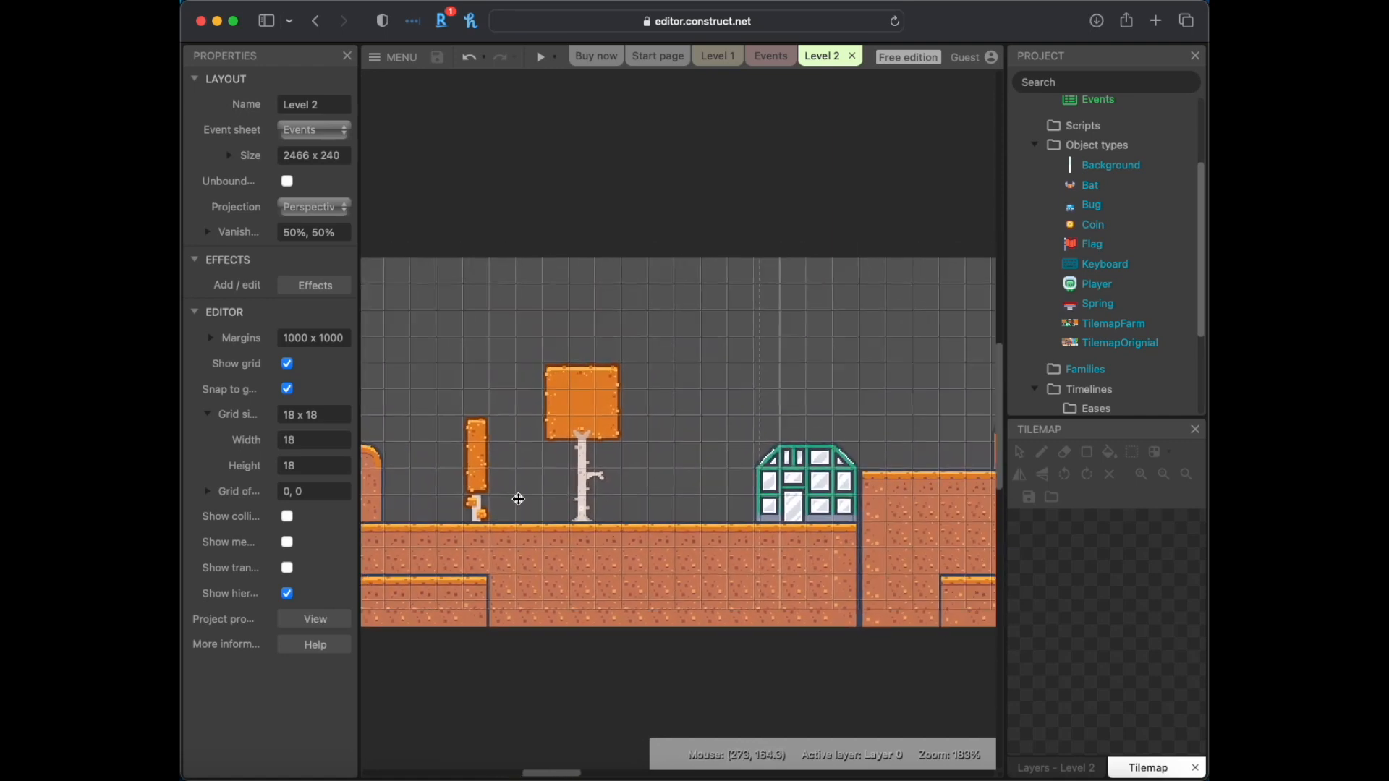
drag(518, 499, 474, 503)
drag(788, 521, 480, 530)
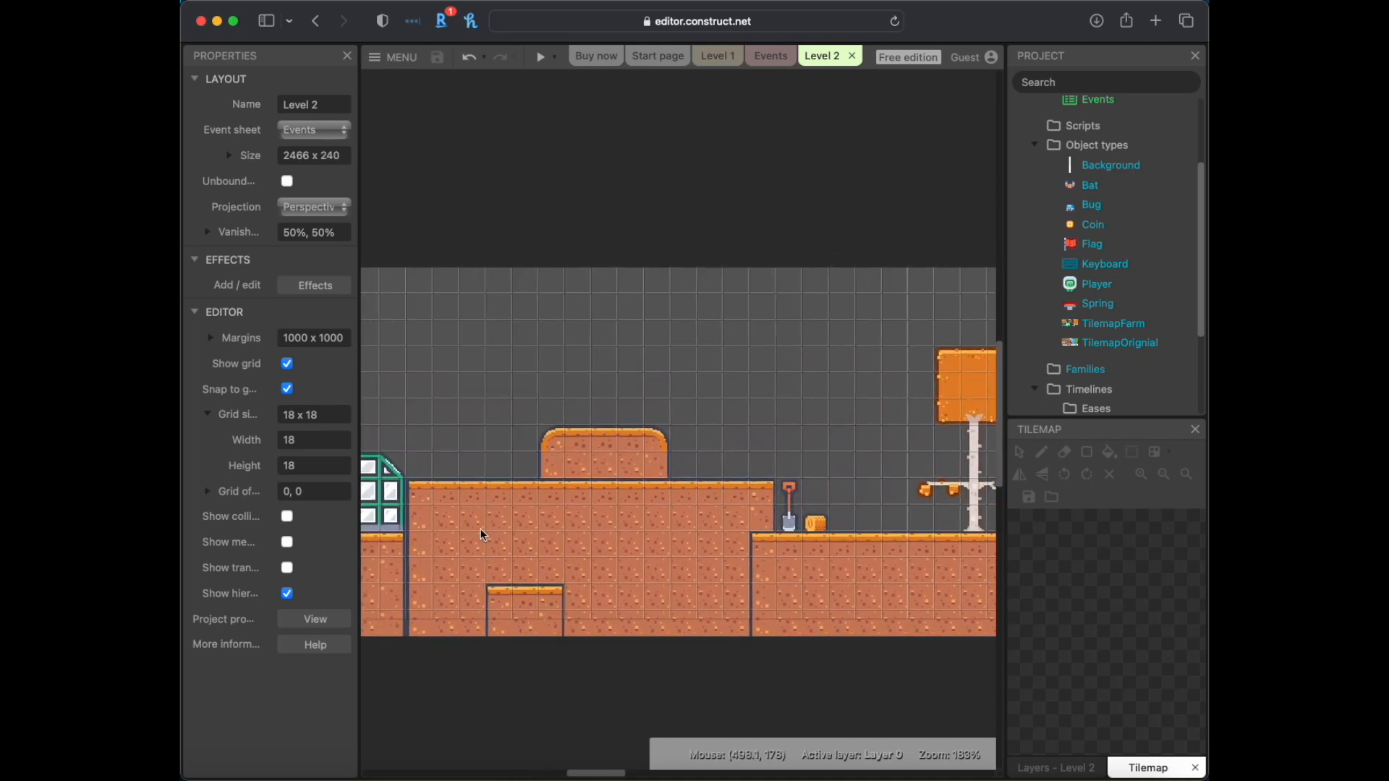
middle_drag(828, 546, 587, 547)
middle_drag(885, 546, 745, 541)
middle_drag(971, 520, 560, 521)
middle_drag(868, 517, 550, 522)
middle_drag(888, 515, 579, 512)
middle_drag(920, 492, 548, 507)
middle_drag(877, 514, 525, 500)
middle_drag(915, 504, 754, 490)
Step: Select the farm tilemap in Level 2 and turn off collision for the fence tile with green sprouts
click(754, 490)
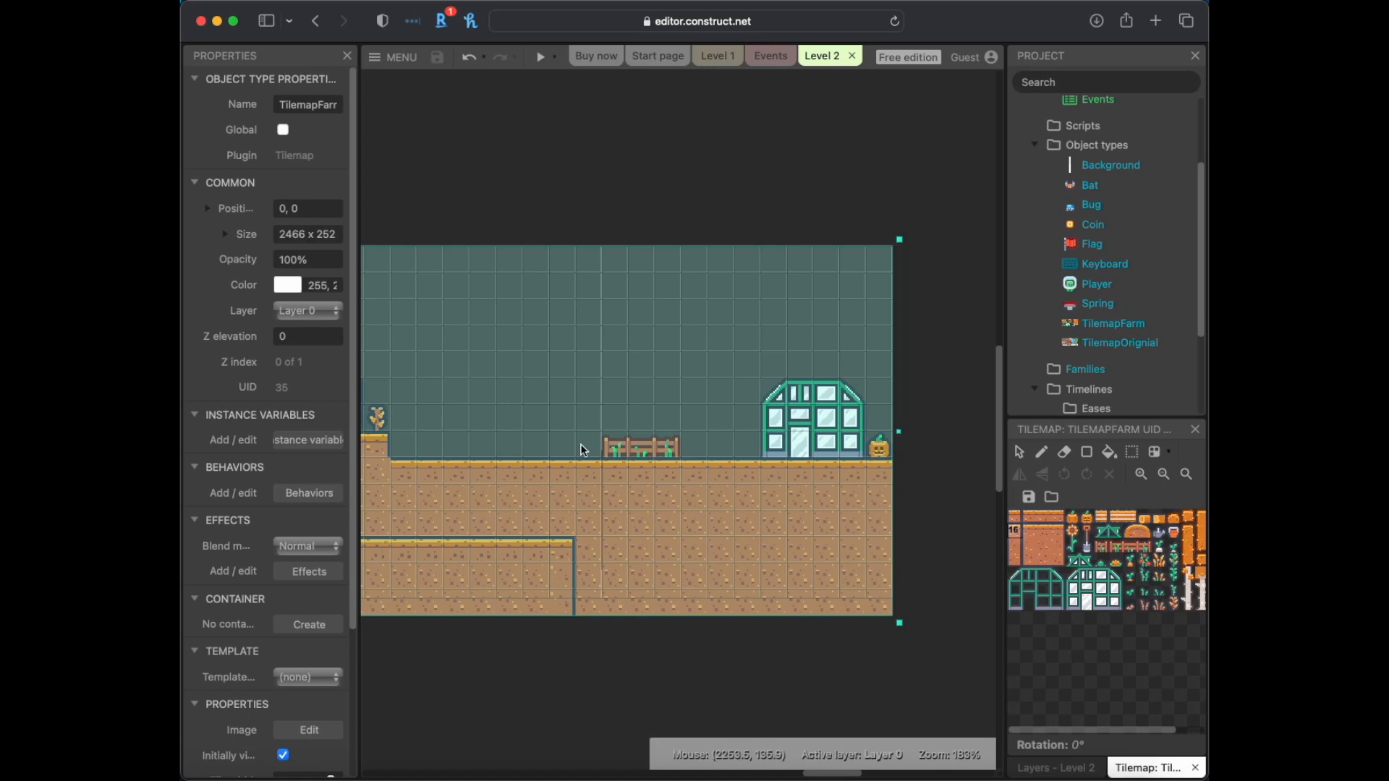
double_click(1116, 553)
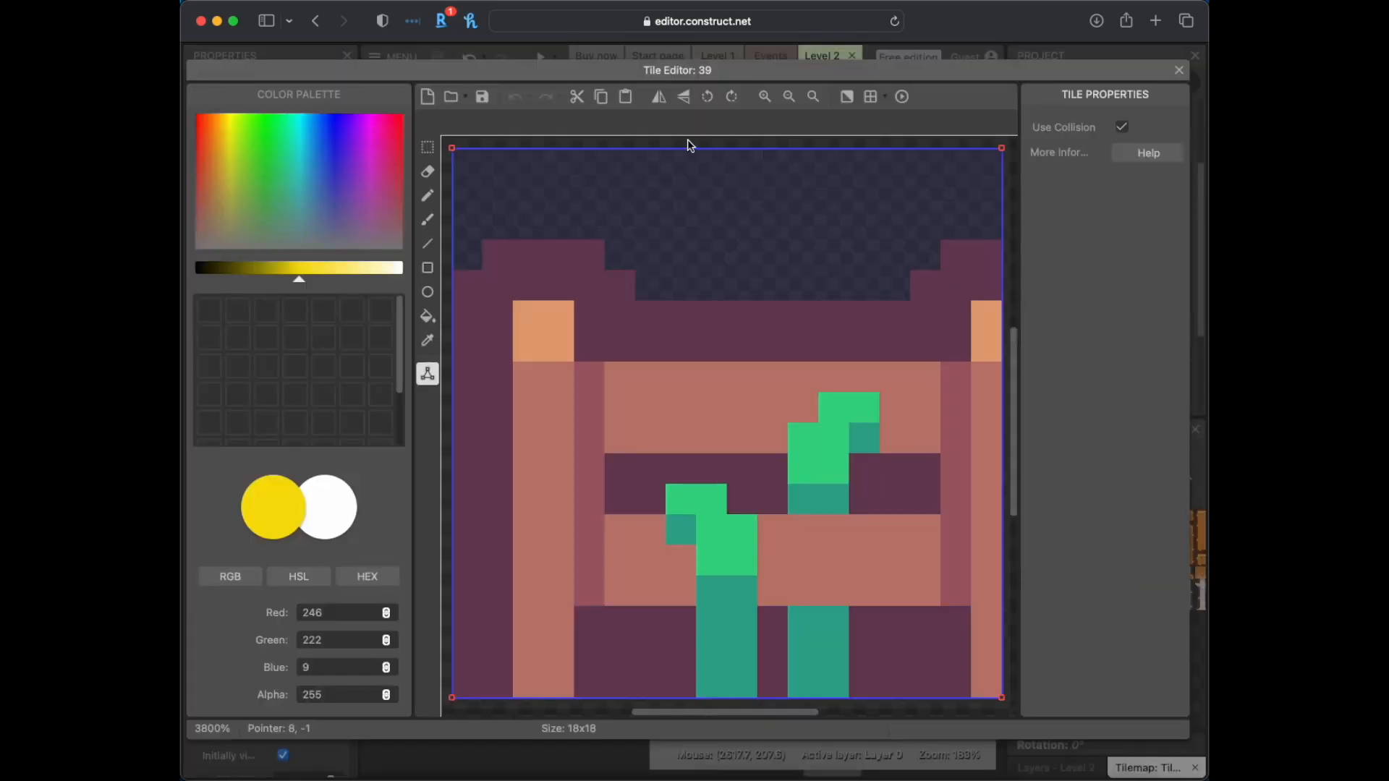
click(1122, 129)
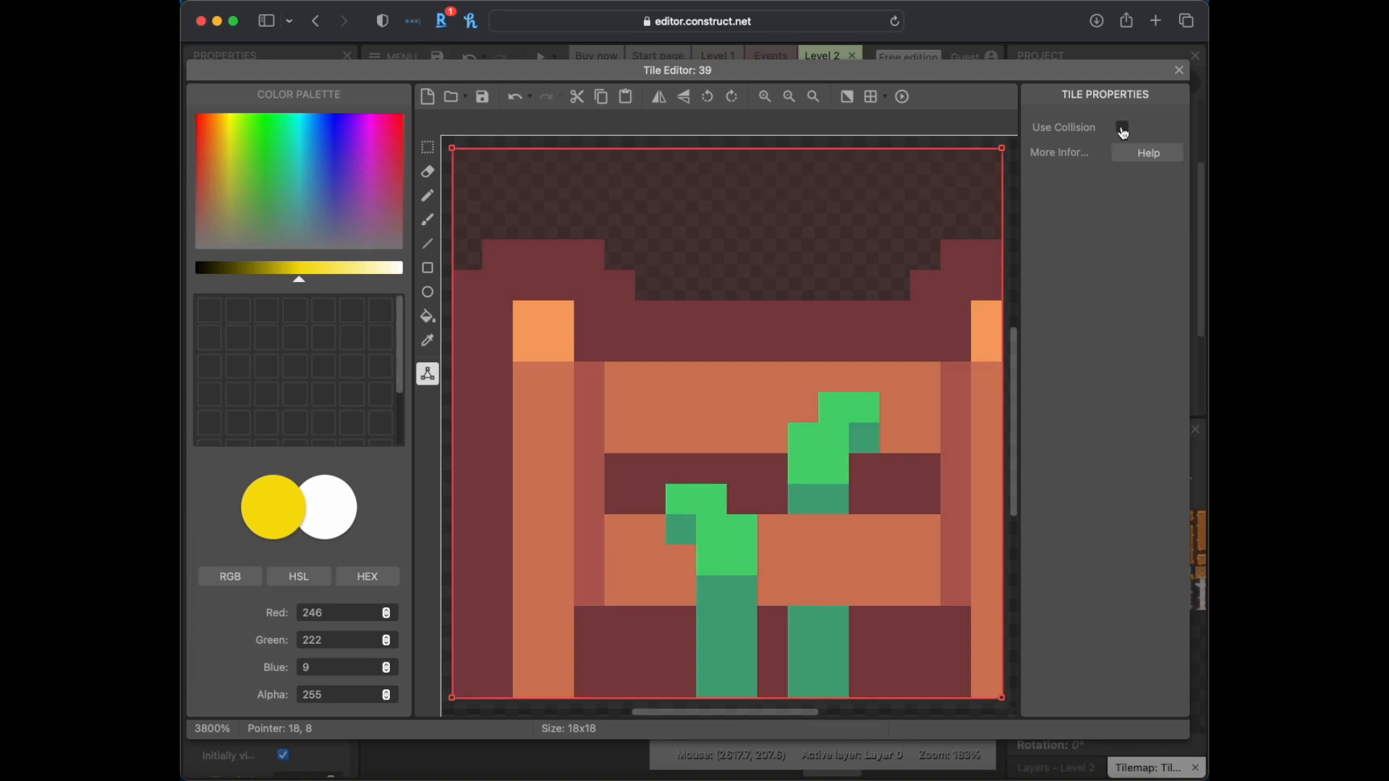
click(1180, 71)
Step: Look back over Level 2 from the far greenhouse toward the middle gap, then return to the start of the project tree
scroll(699, 384, left, 5)
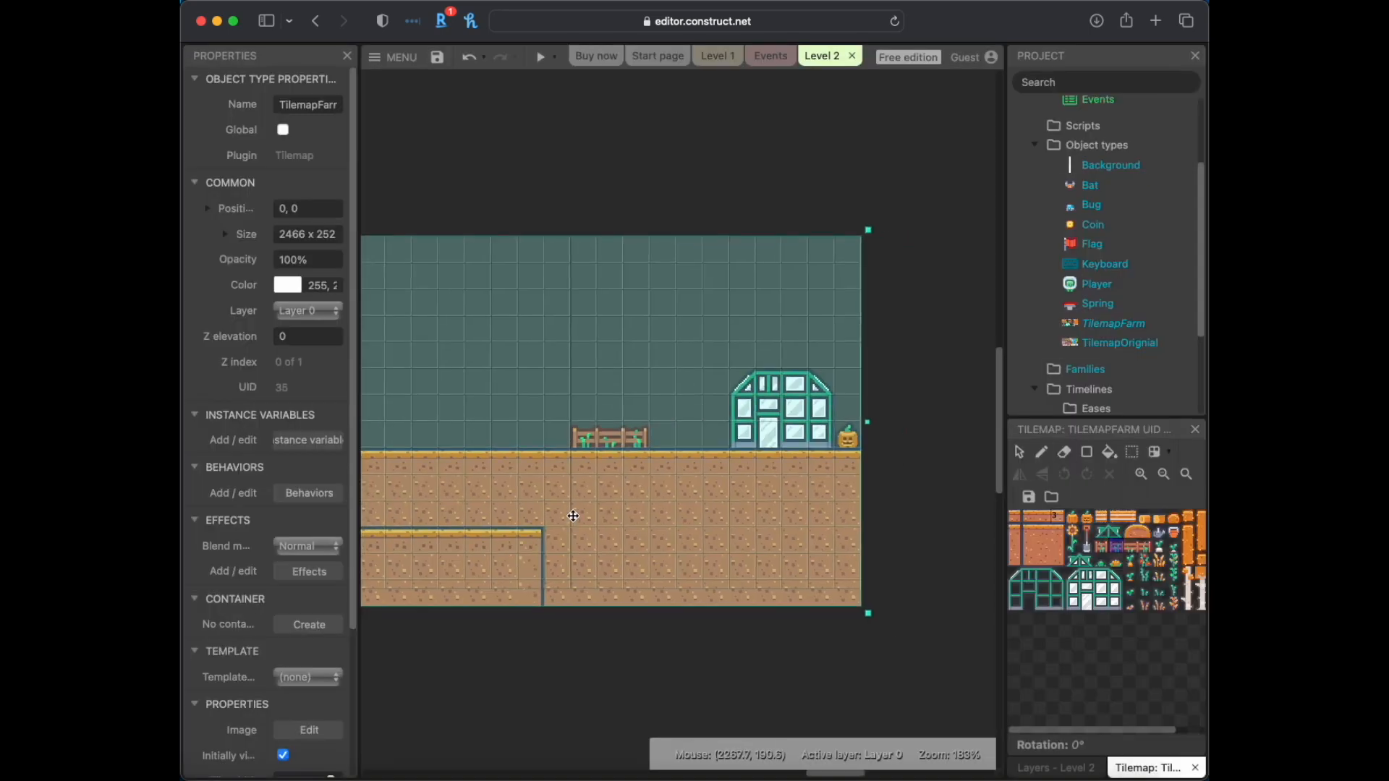
middle_drag(615, 520, 818, 517)
middle_drag(608, 527, 789, 534)
middle_drag(520, 525, 774, 528)
middle_drag(628, 534, 867, 547)
middle_drag(528, 545, 970, 492)
scroll(1147, 290, up, 3)
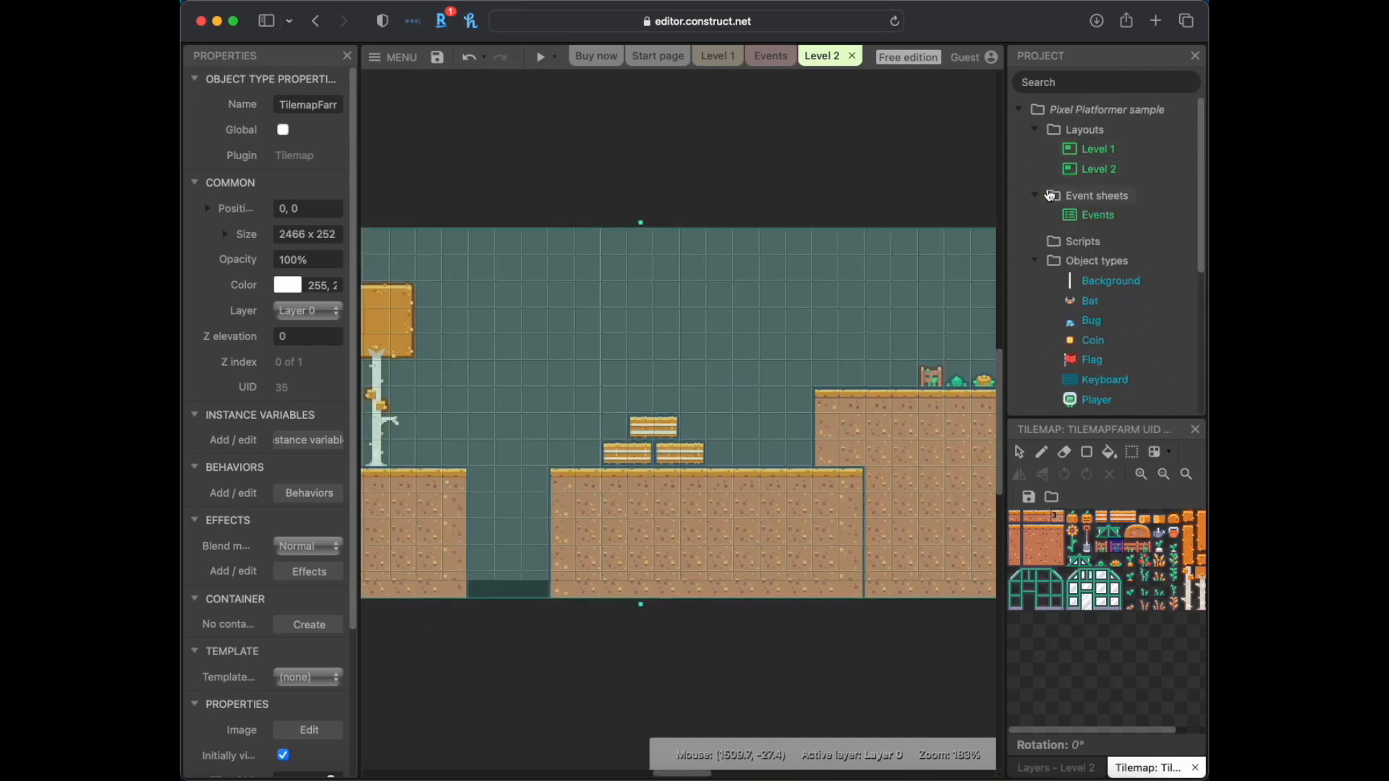